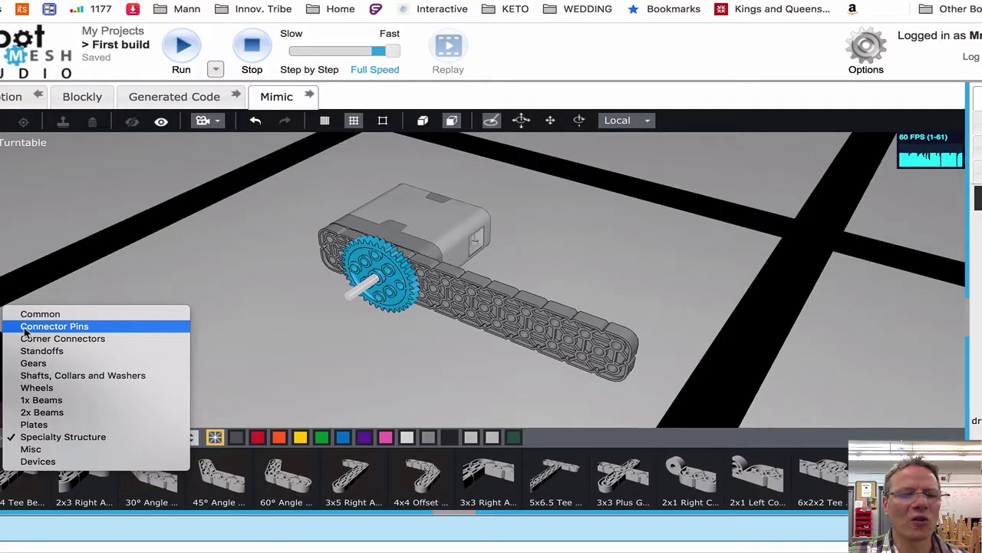
Add two 3x3 Connector Pins from the Connector Pins library to the beam's side holes.
click(49, 326)
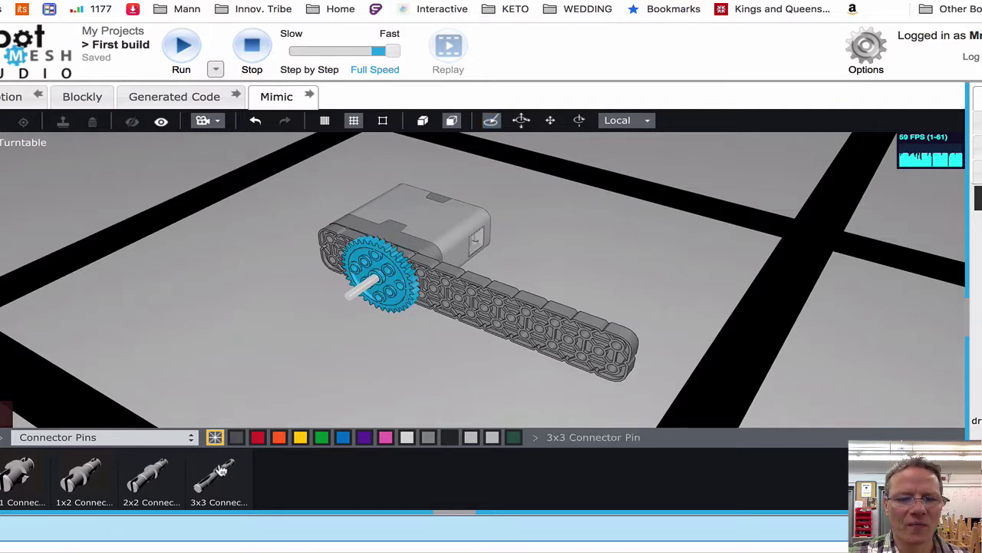
drag(220, 472, 329, 244)
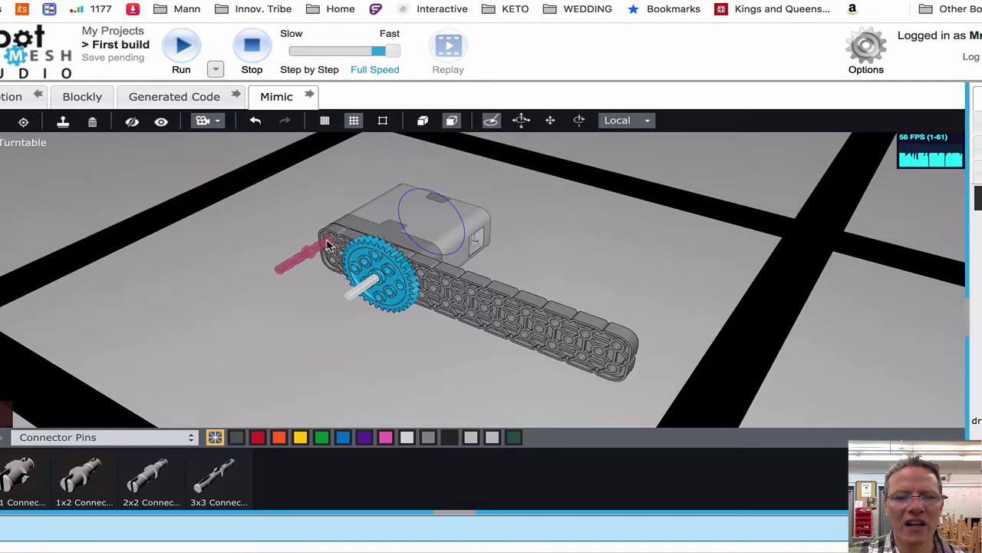
mouse_move(344, 234)
mouse_down()
mouse_move(330, 246)
mouse_move(349, 228)
mouse_up()
click(350, 228)
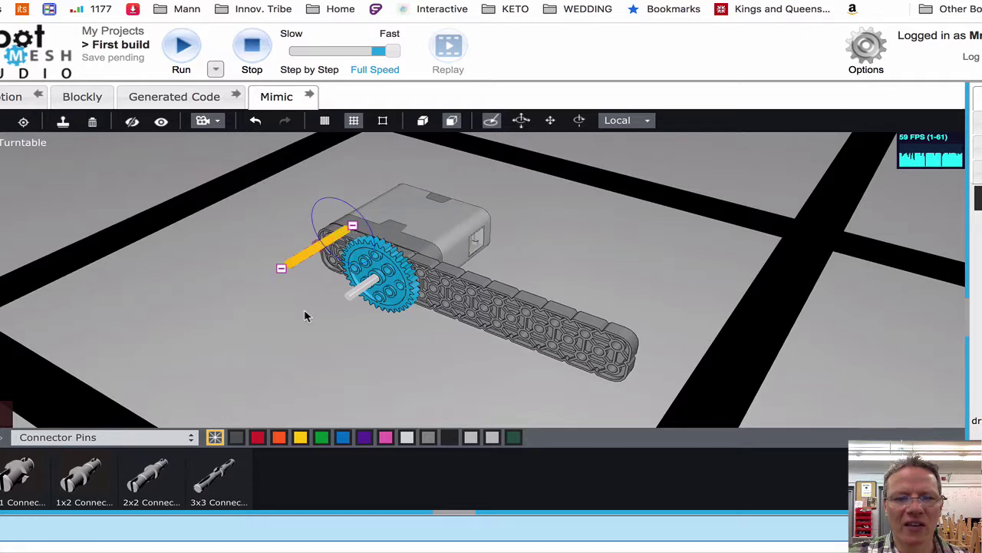
click(220, 475)
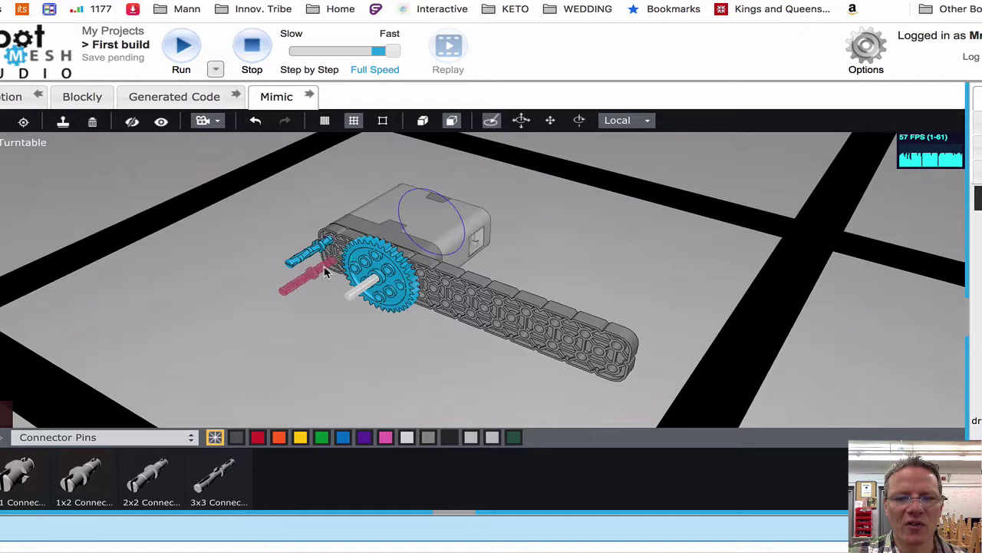
Translate the first pin into place beside the gear and compare it with the instruction slide.
click(323, 273)
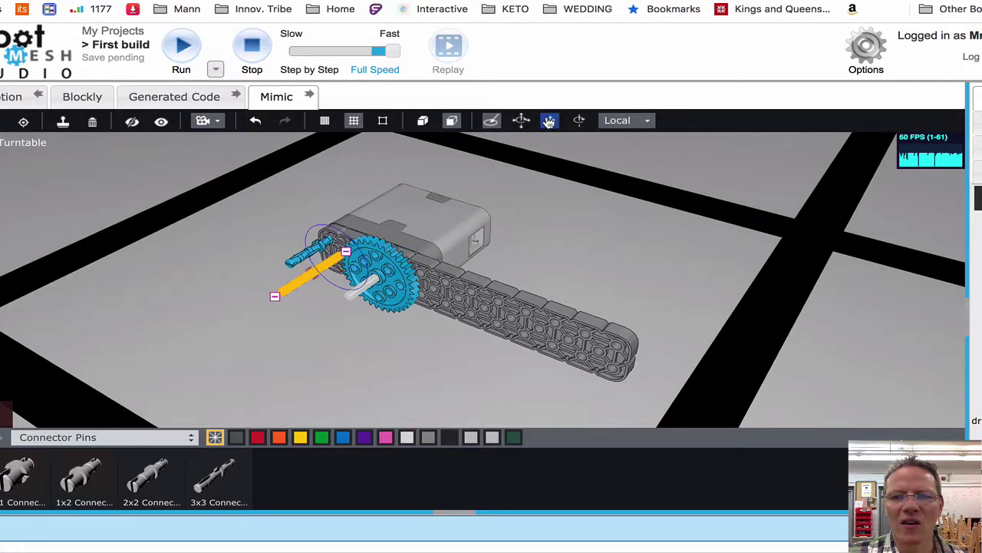
click(549, 121)
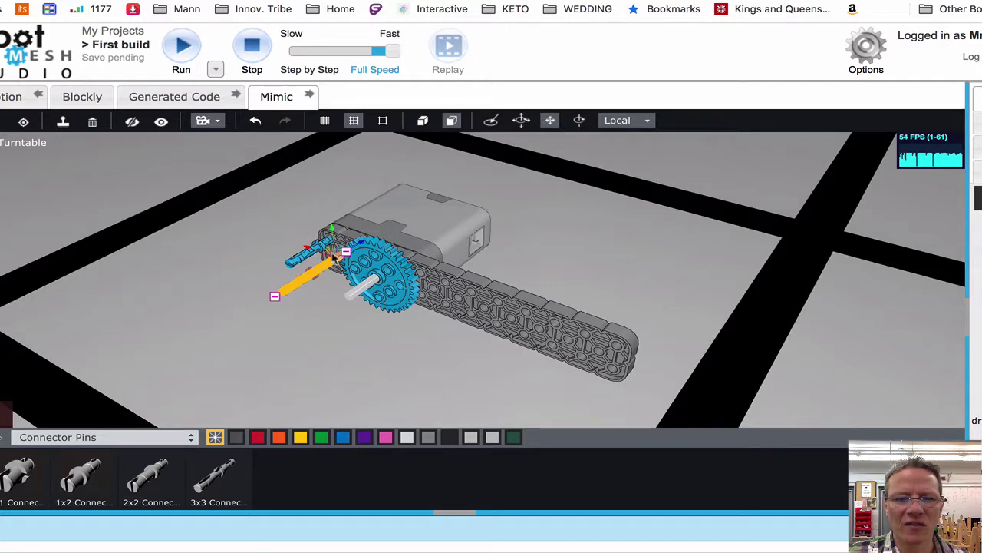
drag(362, 248, 367, 246)
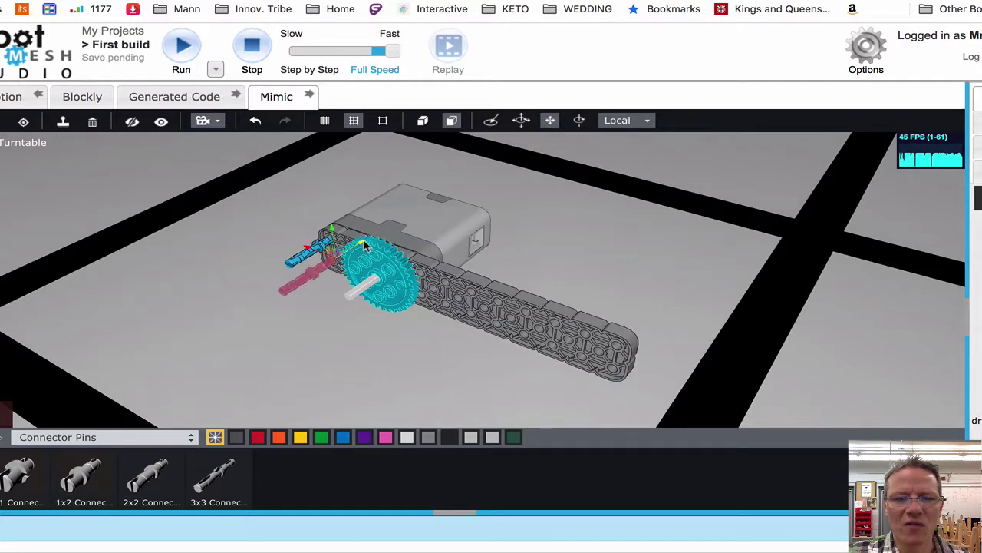
mouse_move(550, 226)
mouse_down()
mouse_move(376, 208)
mouse_move(565, 230)
mouse_up()
click(564, 230)
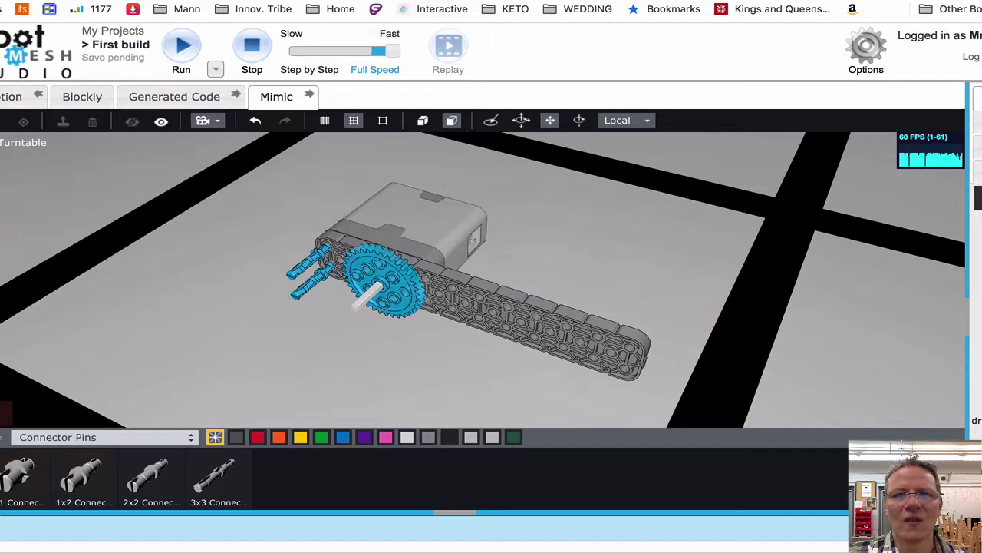
key(ctrl+Tab)
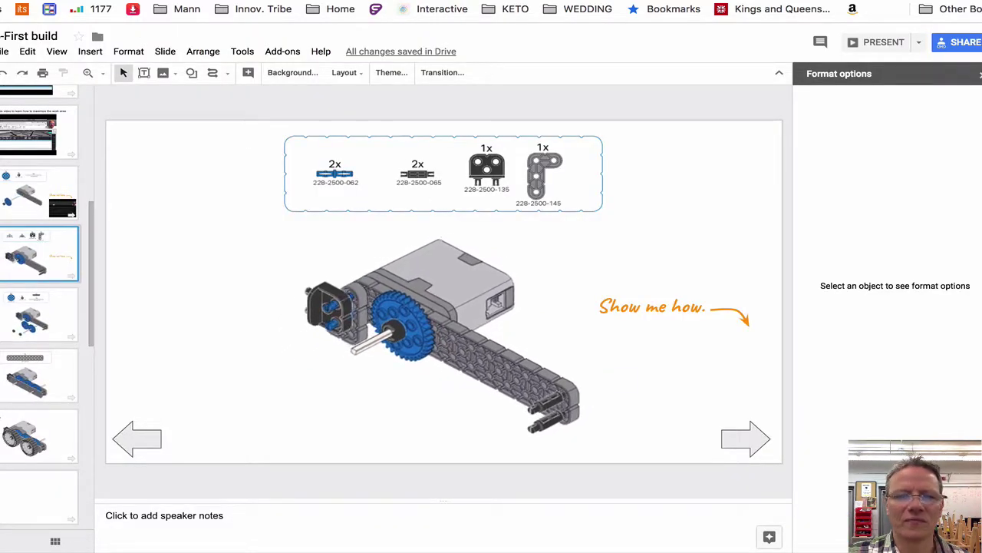
key(ctrl+shift+Tab)
click(190, 437)
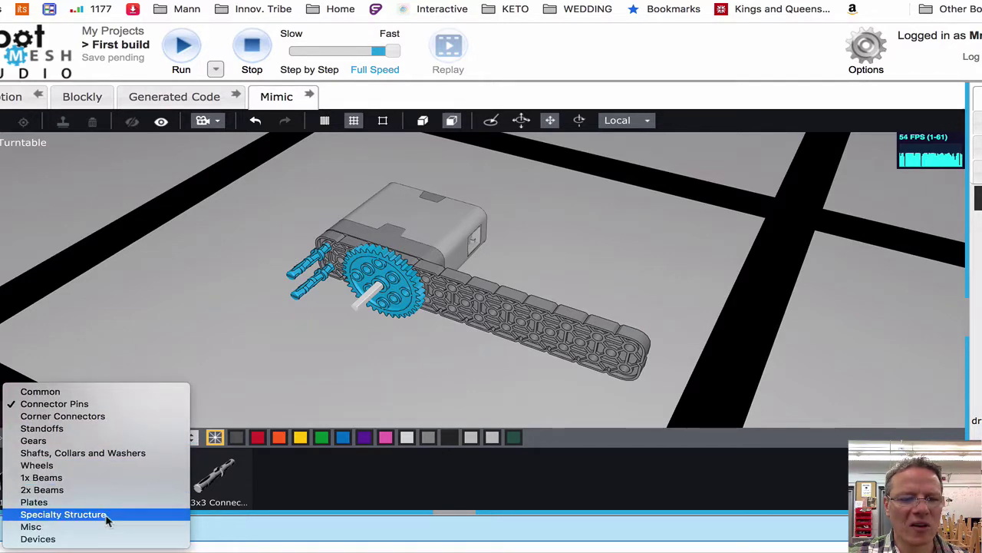
Drop a 2x3 Right Angle Beam from Specialty Structure onto the two connector pins.
click(108, 520)
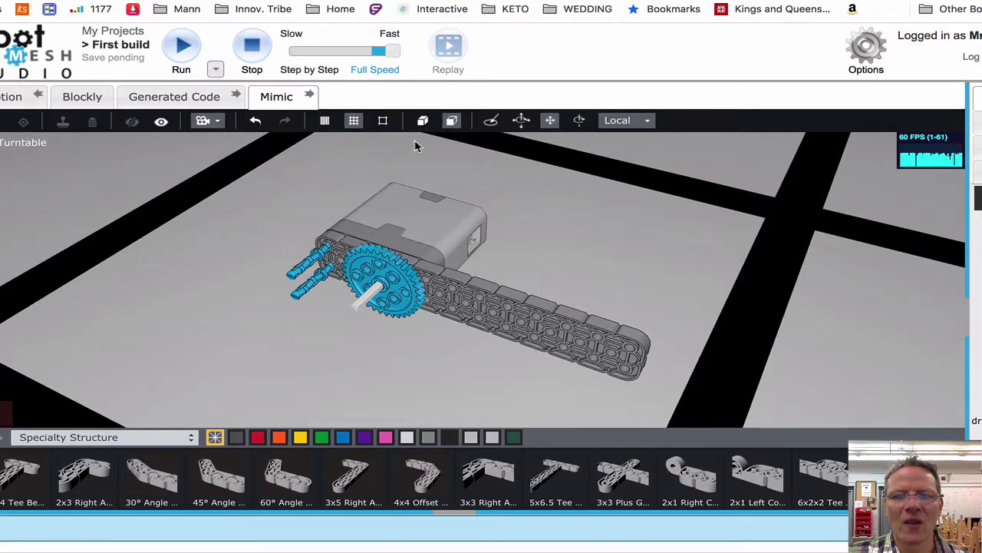
click(489, 123)
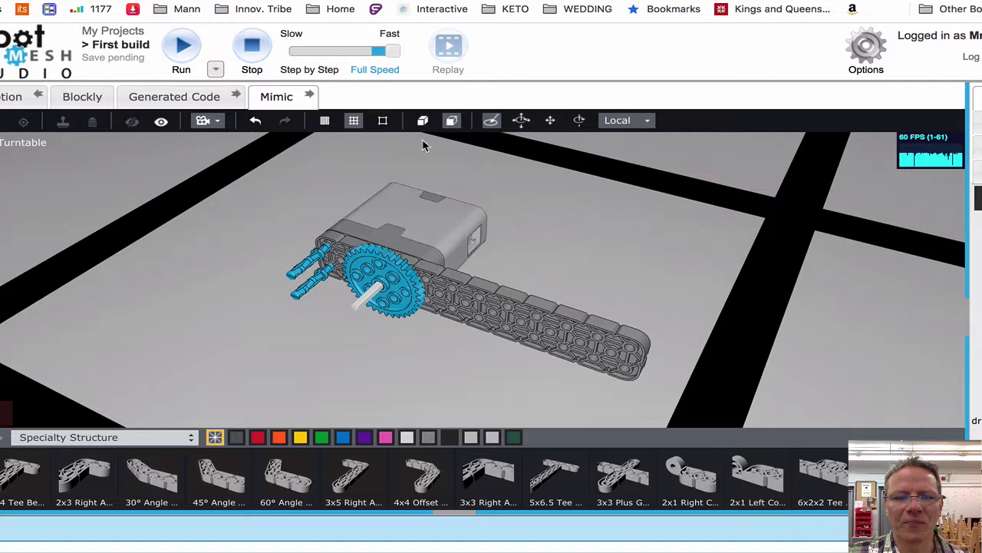
click(93, 479)
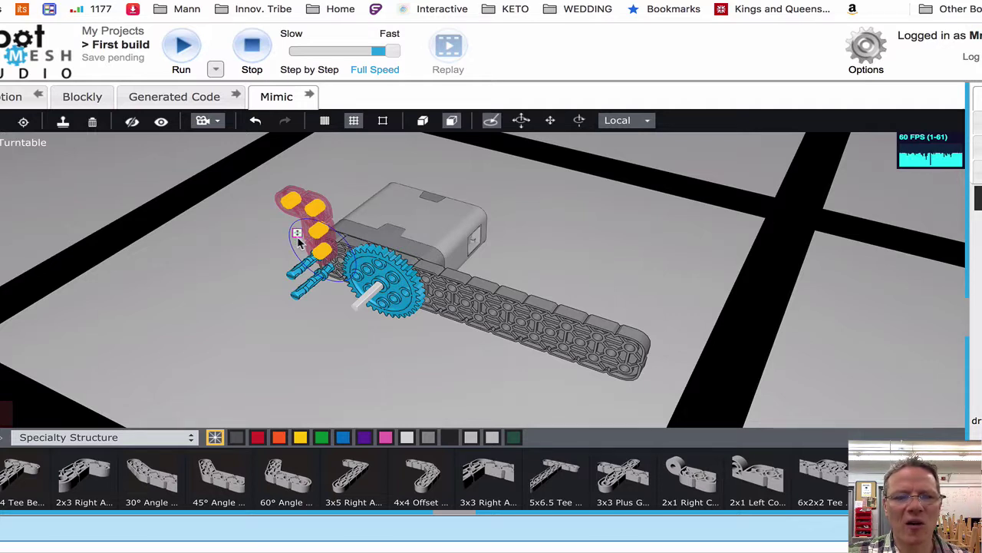
click(299, 241)
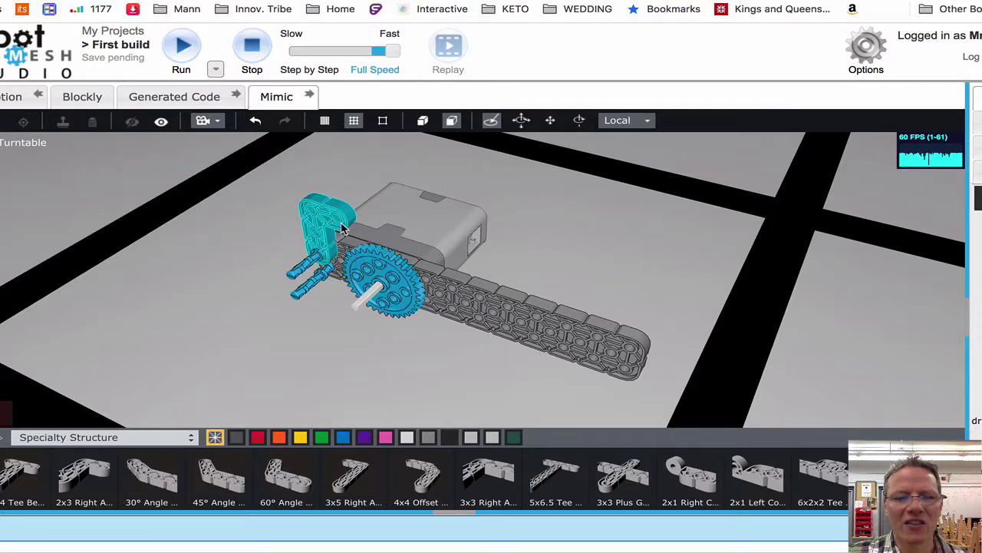
click(330, 242)
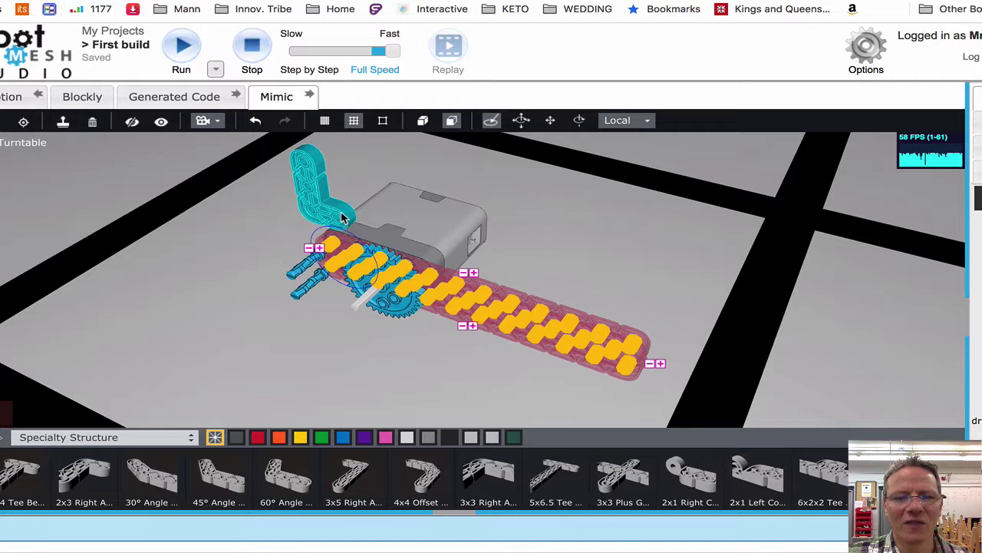
Undo twice, then move and pivot the right-angle beam snug against the motor side.
click(256, 123)
click(256, 124)
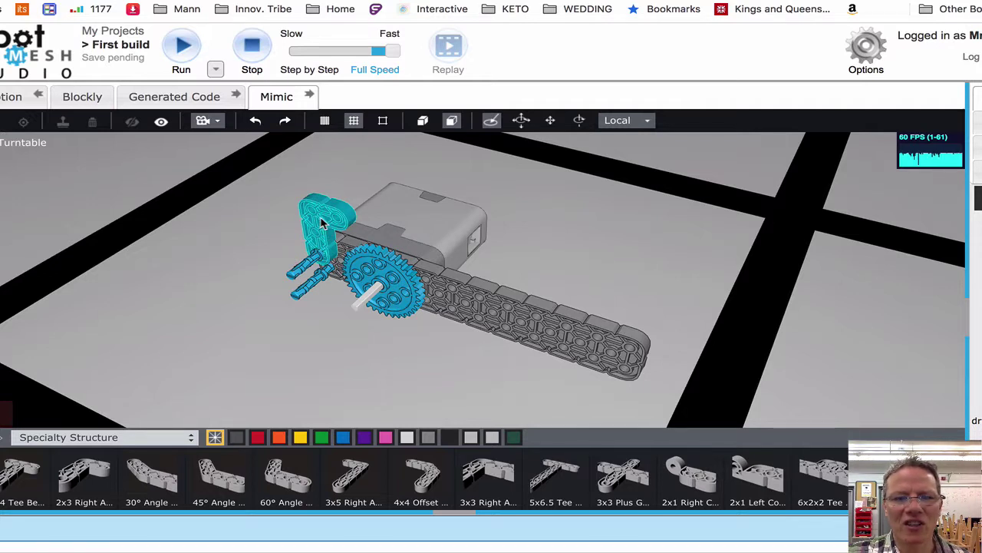
click(322, 223)
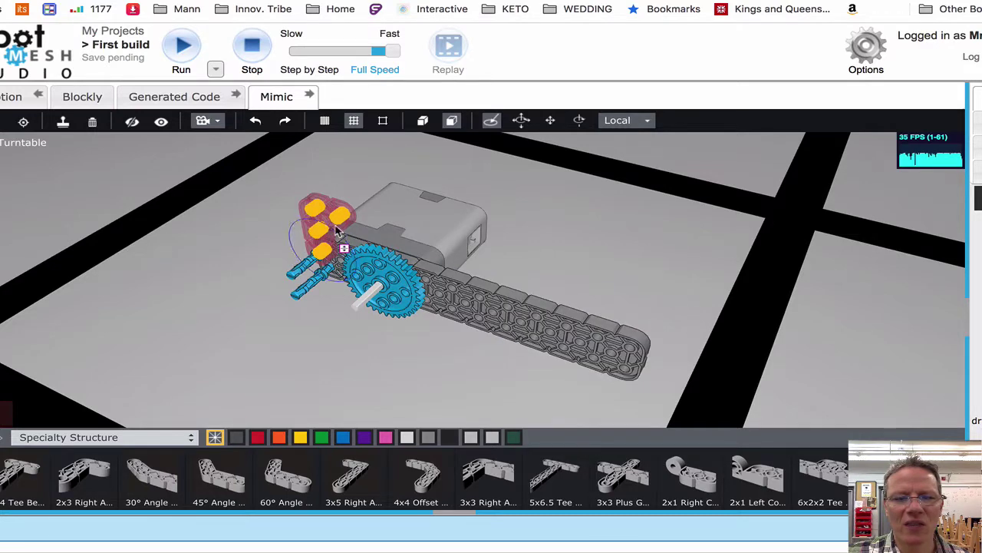
mouse_move(338, 230)
mouse_down()
mouse_move(349, 247)
mouse_move(324, 244)
mouse_up()
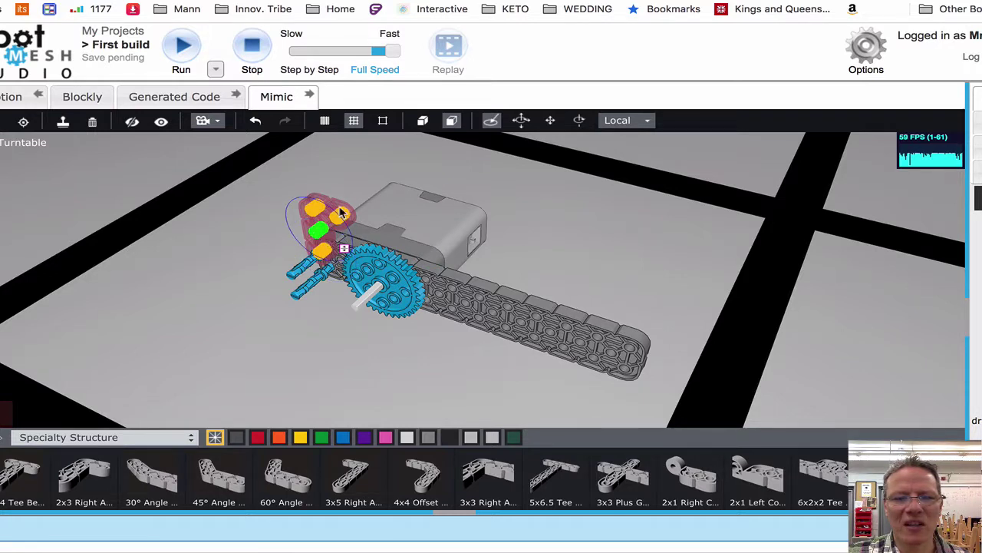
click(340, 217)
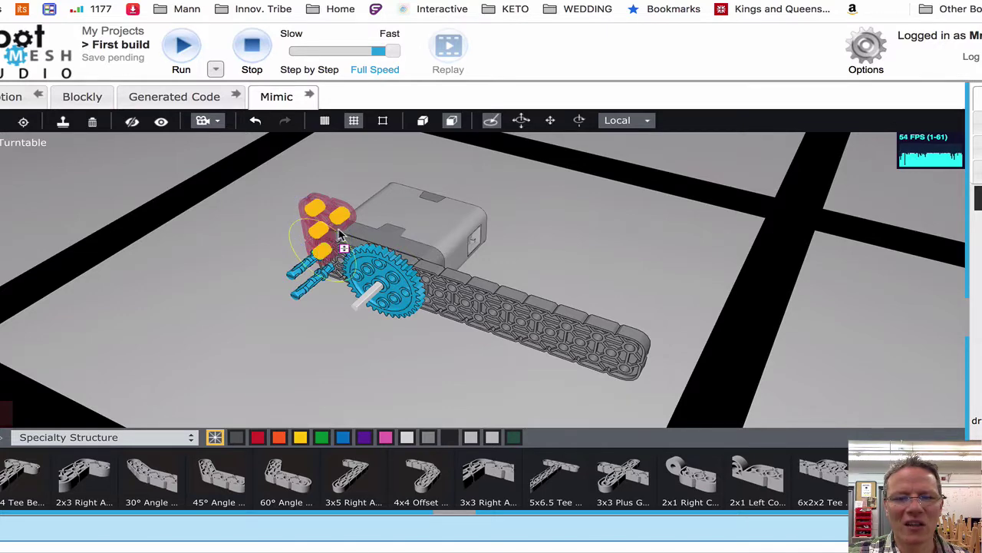
click(340, 241)
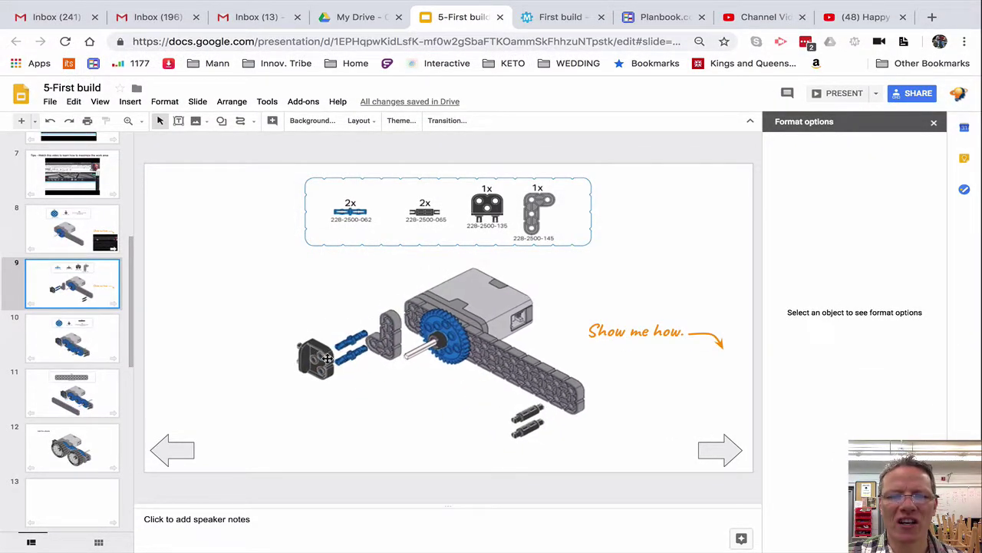
click(558, 16)
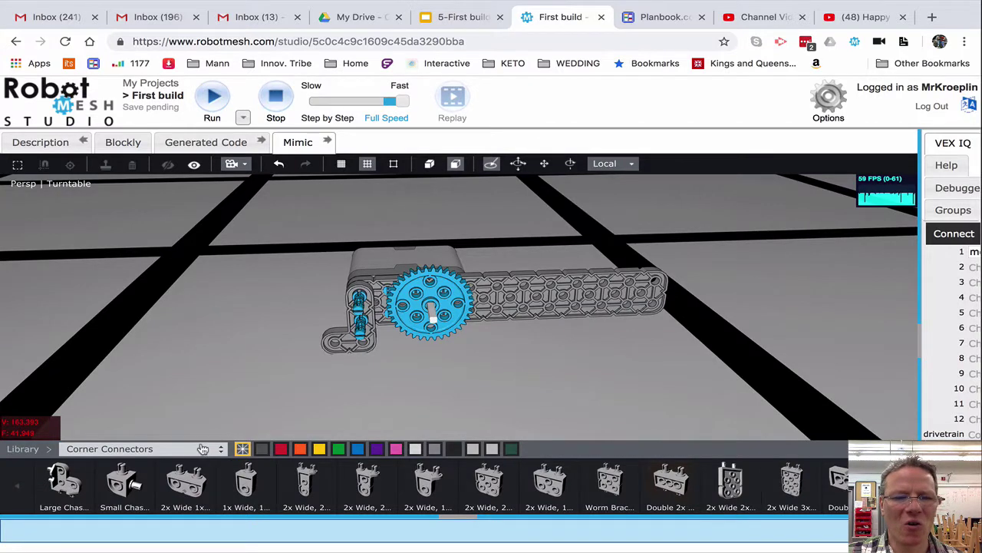
Place a 2x Wide, 1x2 Offset Corner Connector on the pinned beam end.
click(154, 448)
click(153, 448)
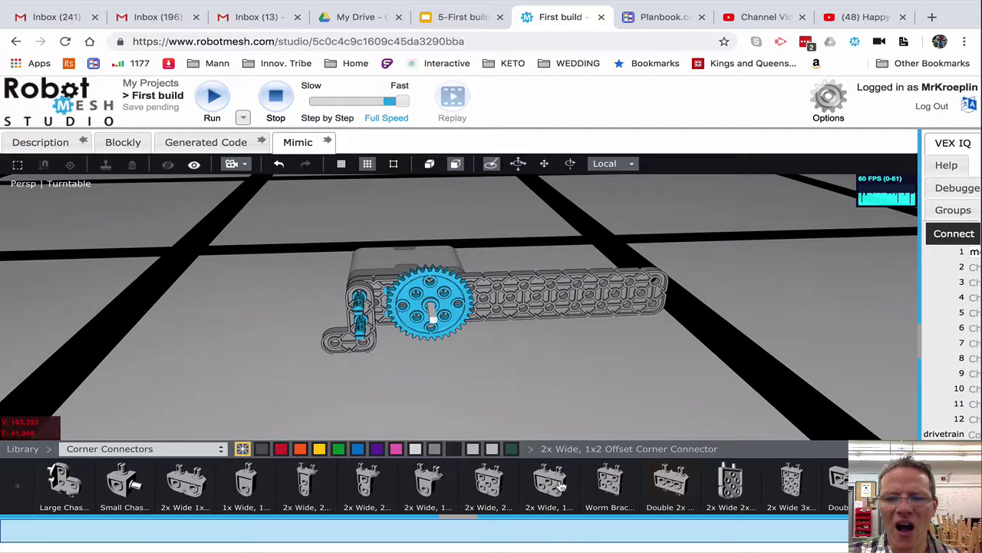
click(492, 165)
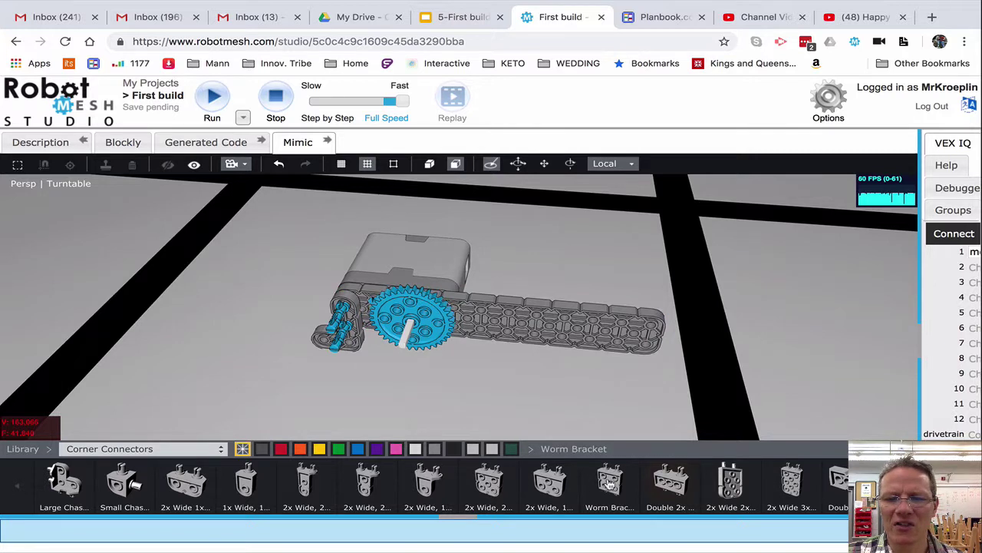
click(549, 483)
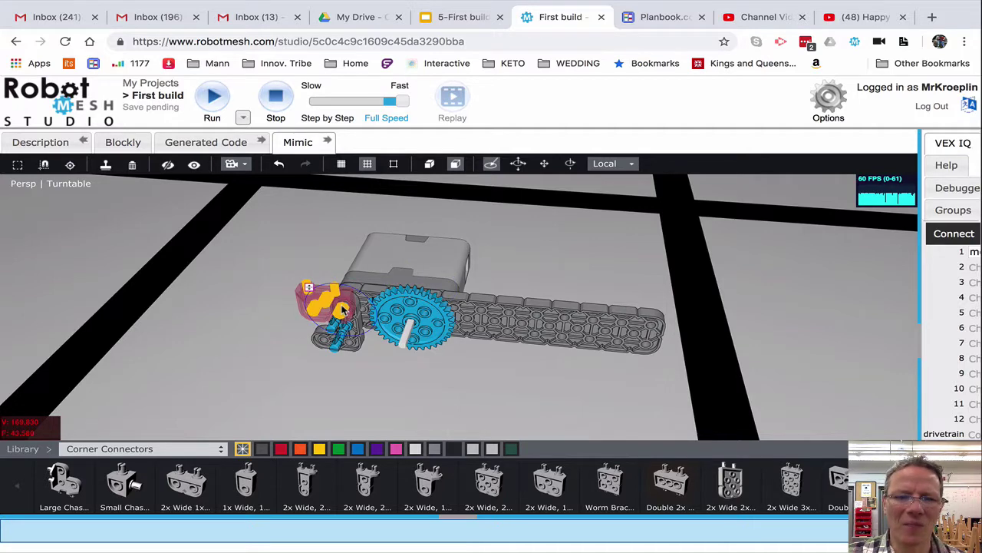
click(341, 311)
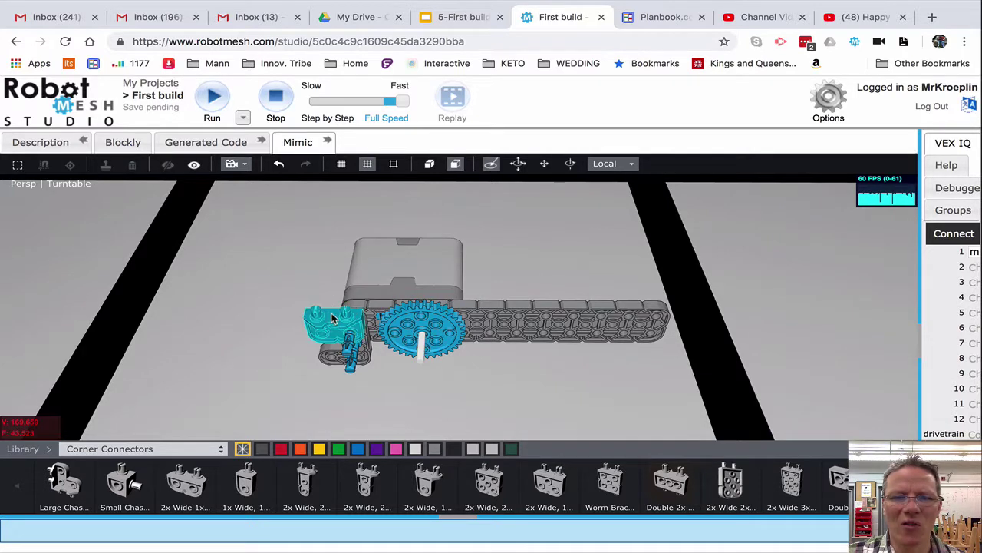
Rotate the corner connector to a new orientation with the Rotate tool.
click(330, 314)
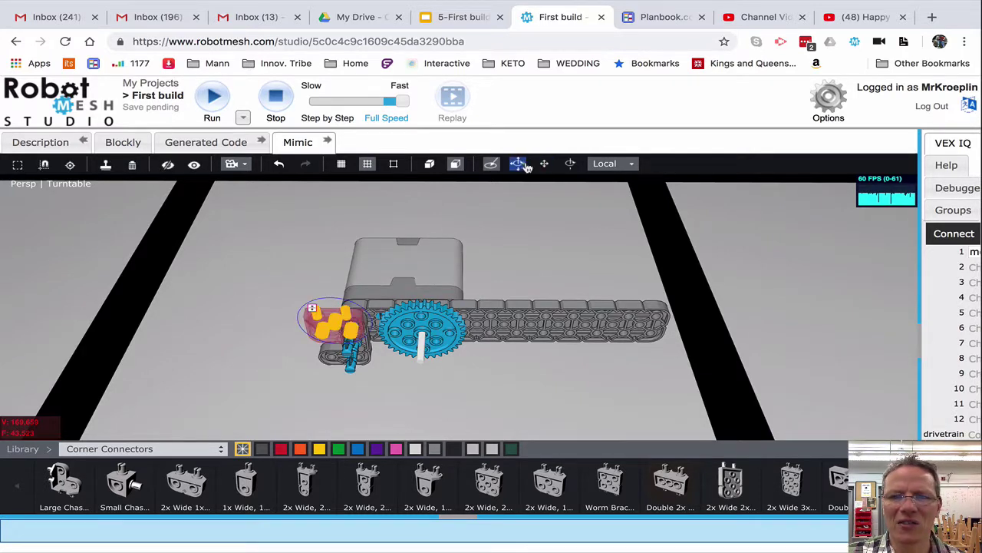
click(570, 164)
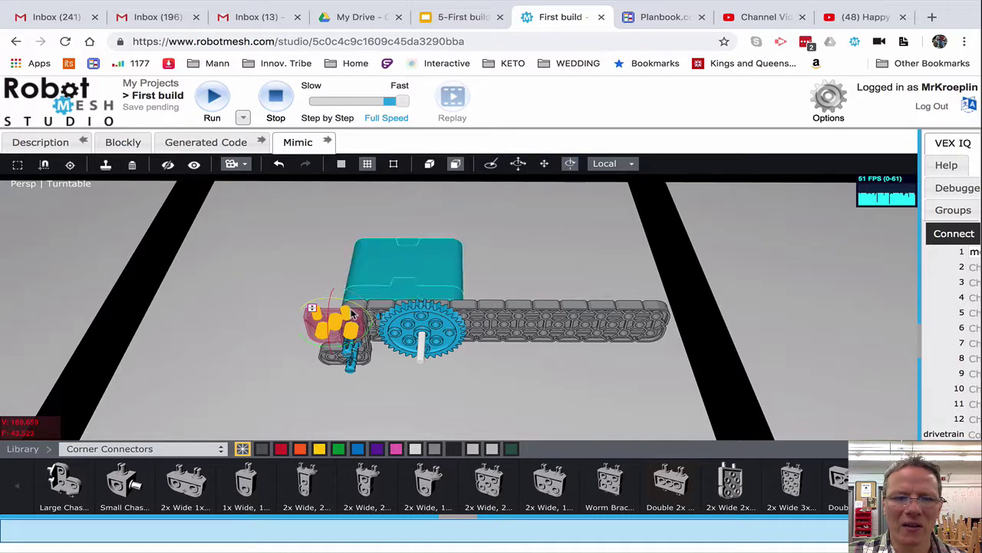
drag(353, 344, 256, 282)
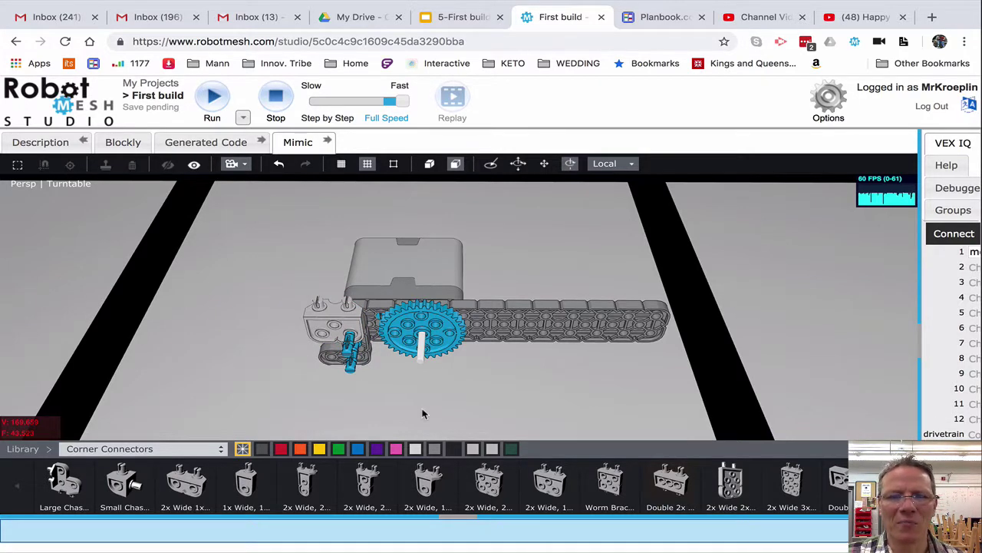
Try turning the corner connector beside the gear, undoing the bad connector and axle moves.
click(491, 164)
click(329, 327)
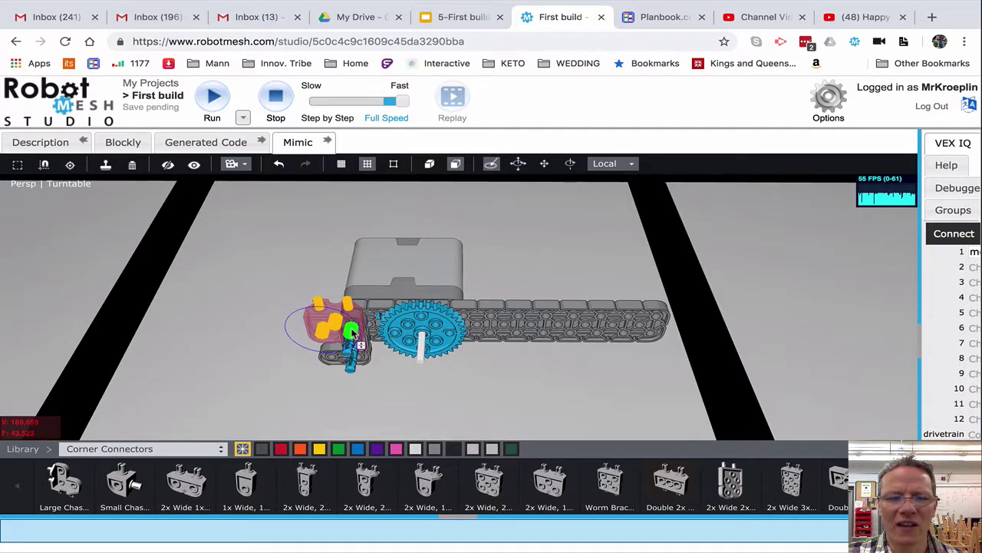
drag(353, 331, 363, 354)
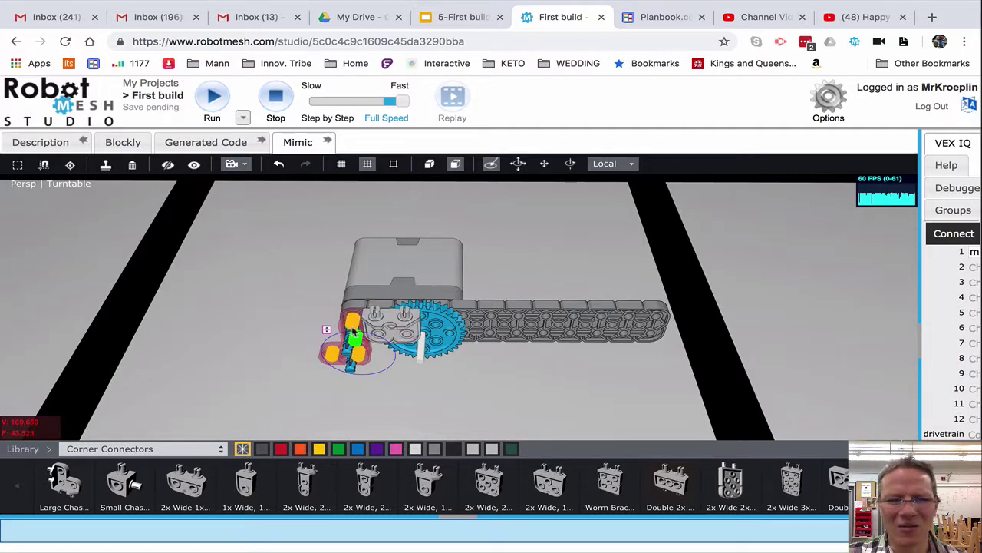
click(278, 164)
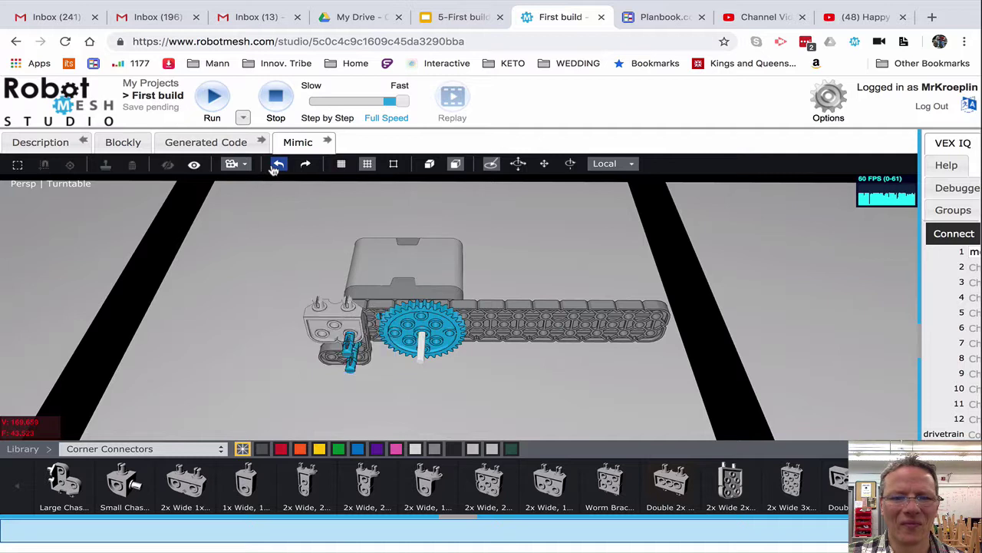
click(349, 308)
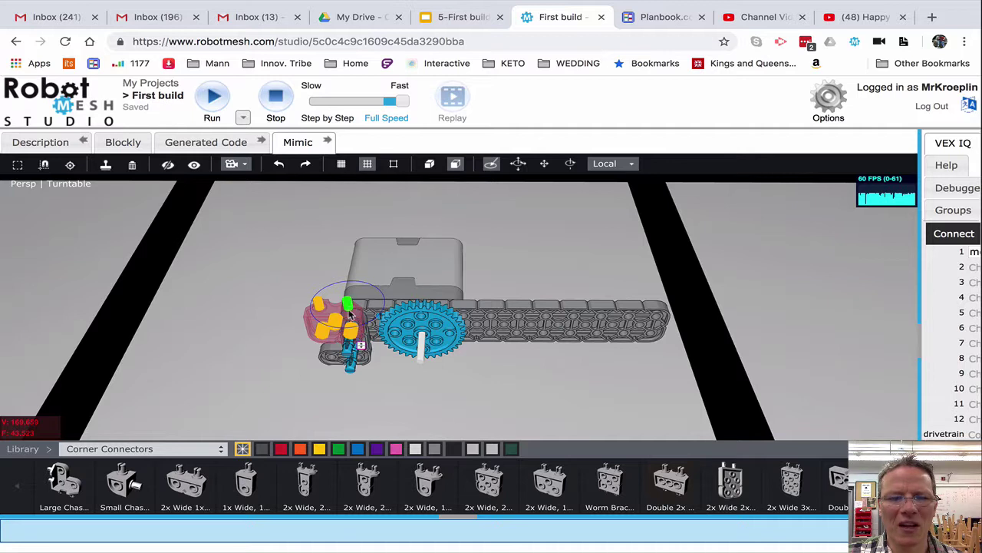
click(363, 349)
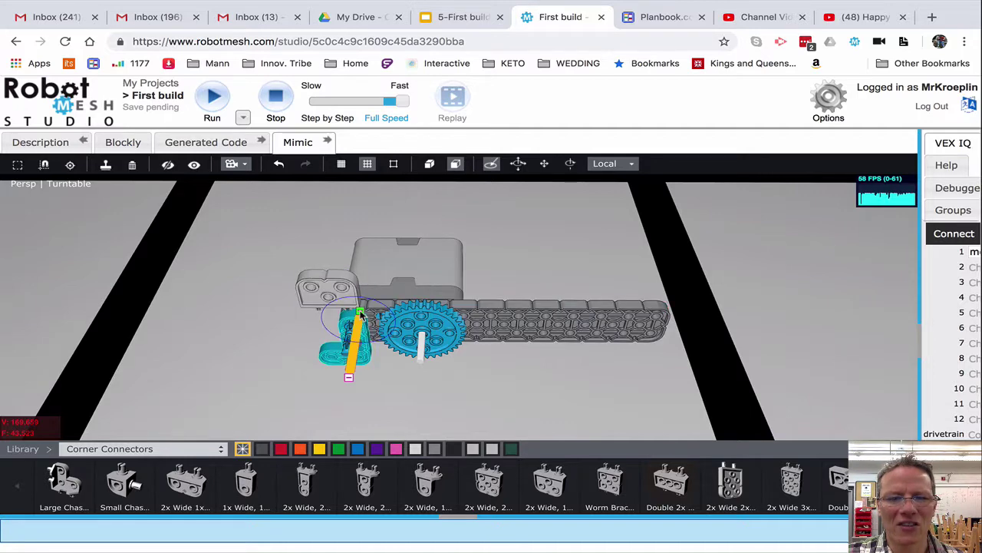
click(280, 165)
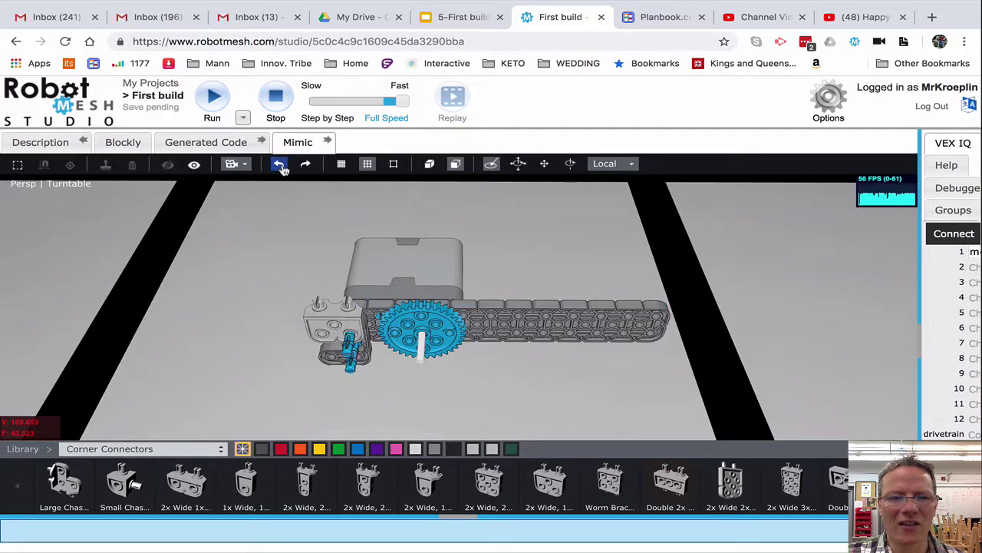
click(349, 332)
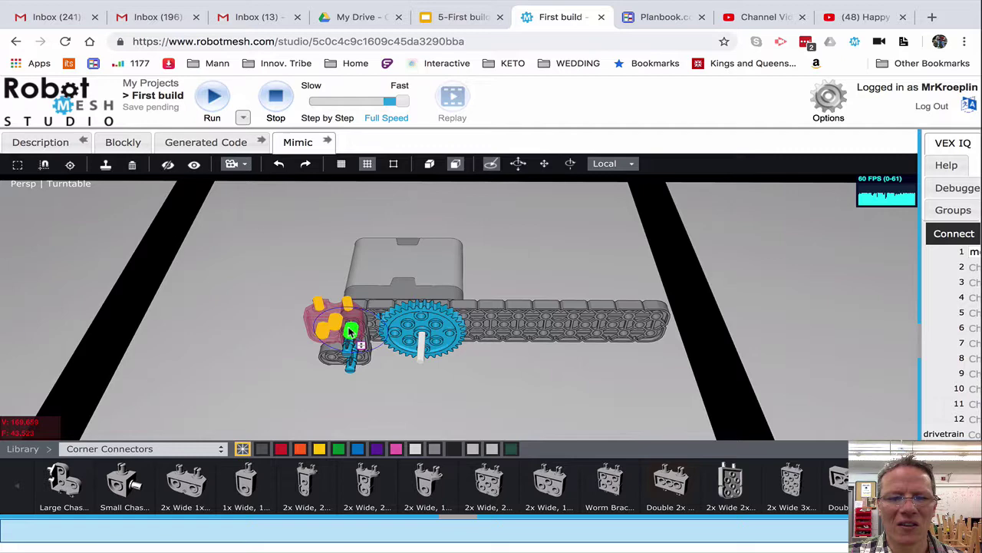
click(236, 321)
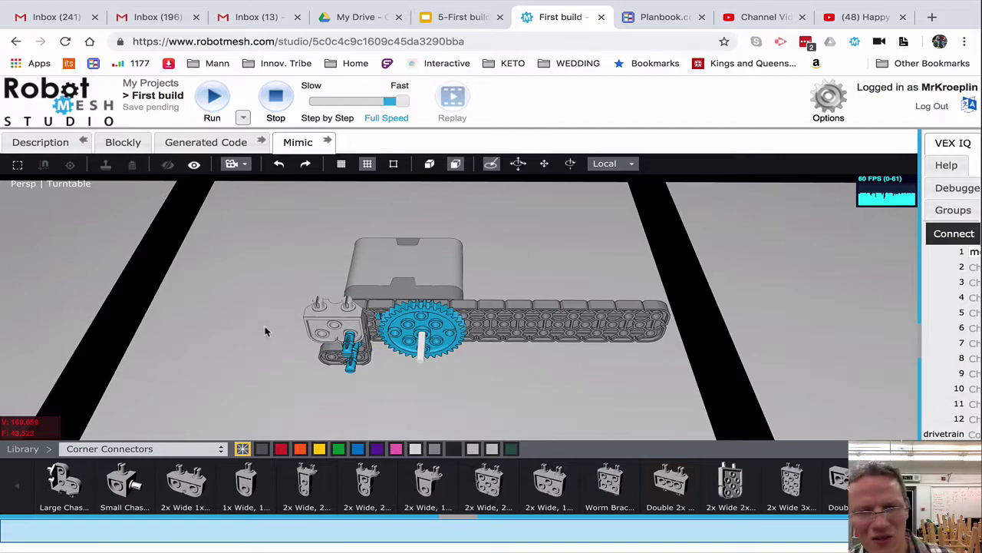
drag(262, 321, 255, 329)
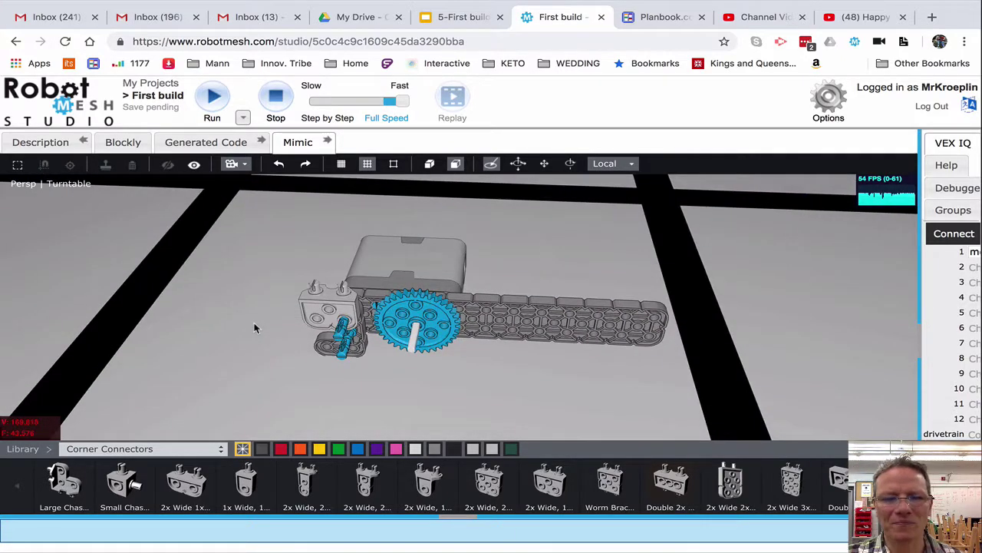
Slide the corner connector toward the motor and down onto the beam end.
click(321, 325)
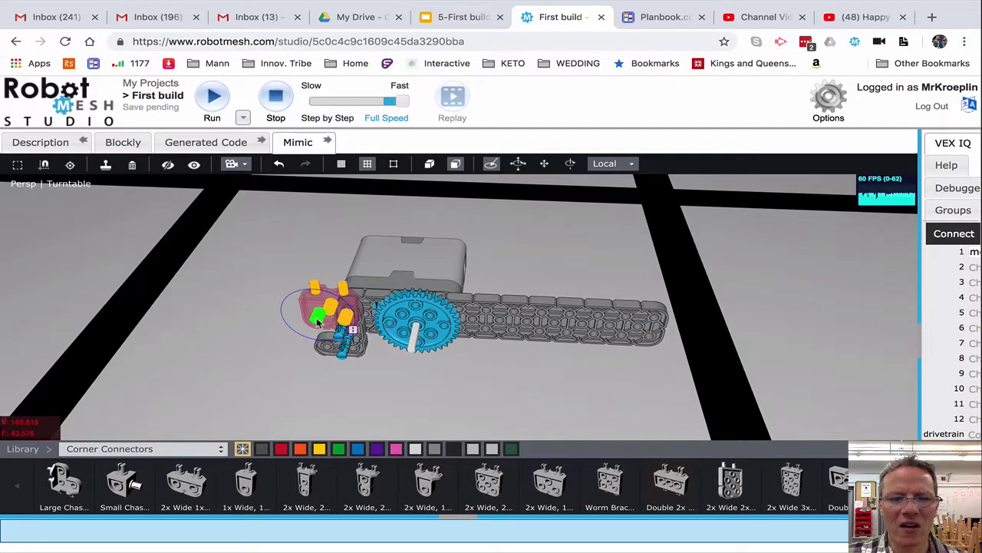
drag(317, 322, 342, 329)
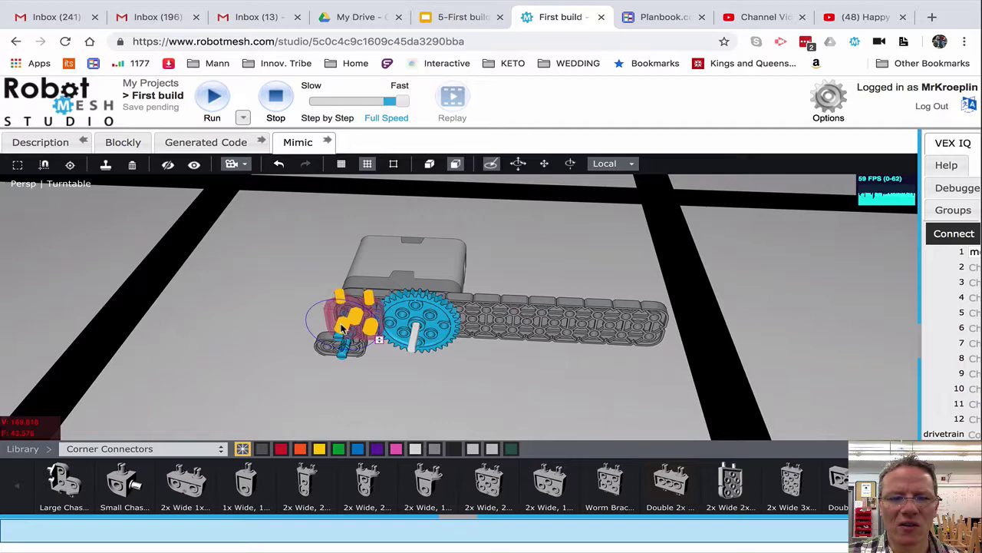
click(386, 377)
drag(386, 377, 415, 376)
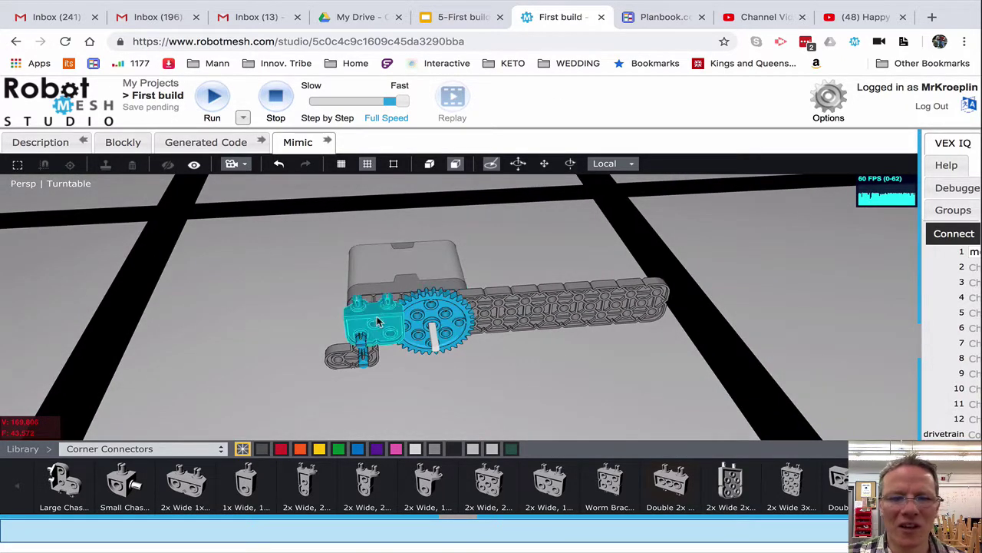
click(399, 336)
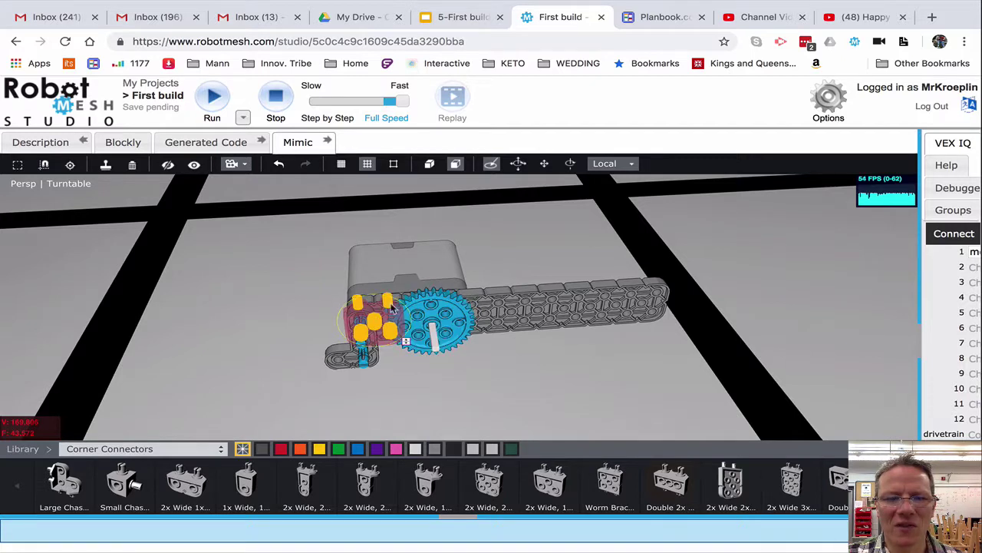
click(407, 348)
click(397, 367)
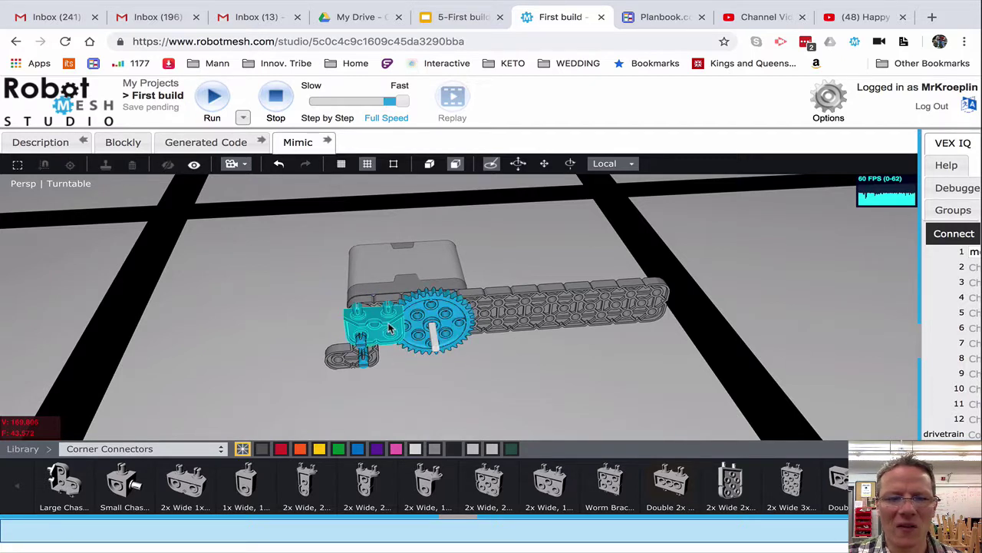
click(390, 329)
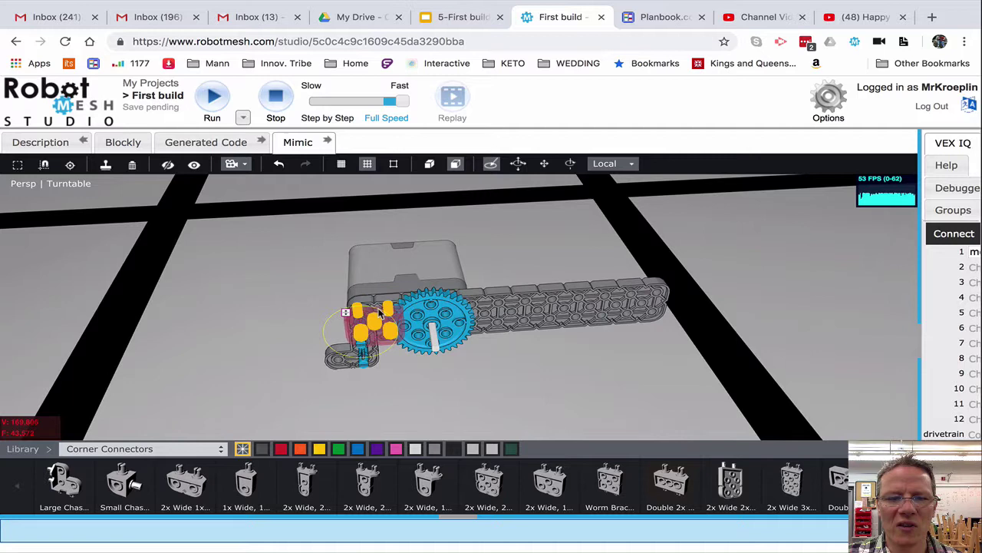
drag(375, 330, 410, 393)
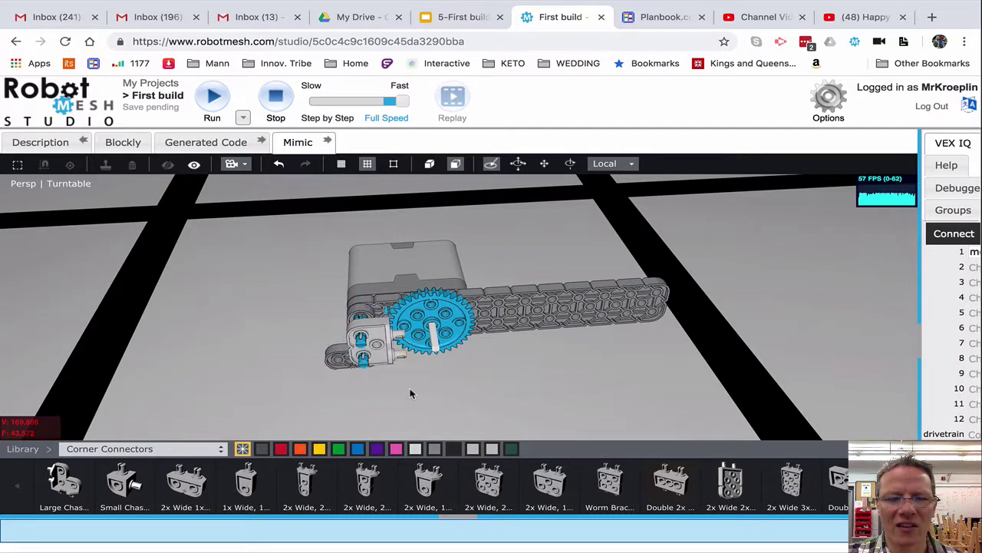
Check the instruction slide and turn the corner connector upright beside the gear.
click(463, 19)
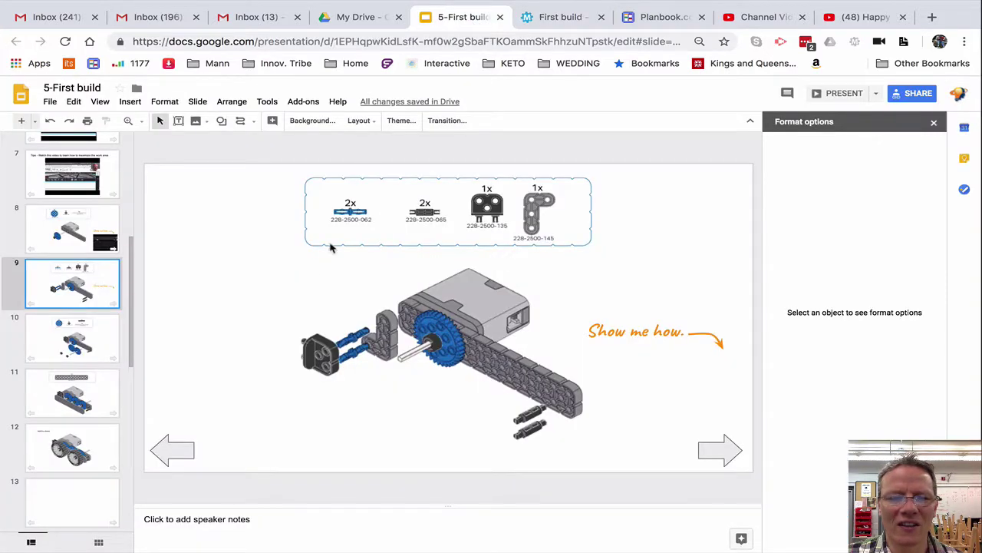
click(550, 19)
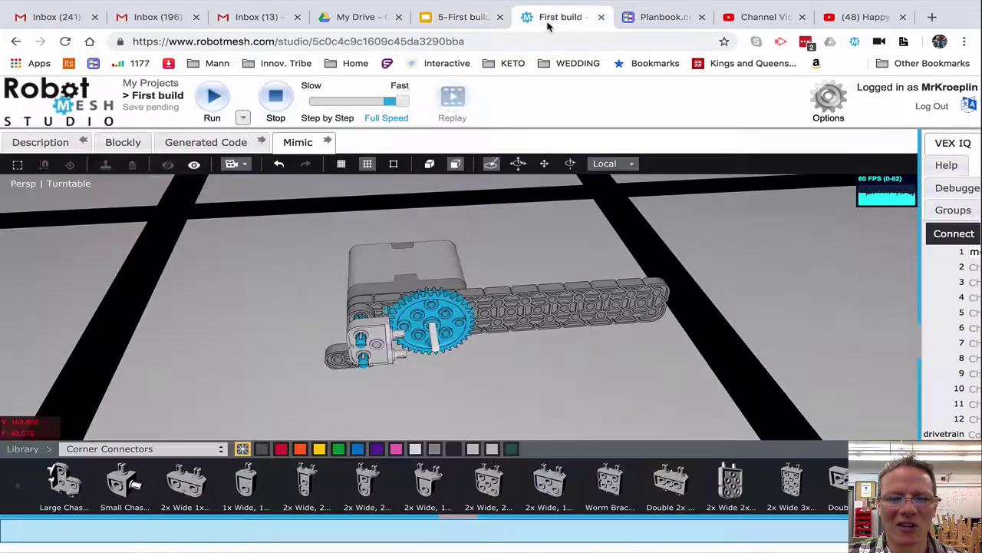
click(379, 340)
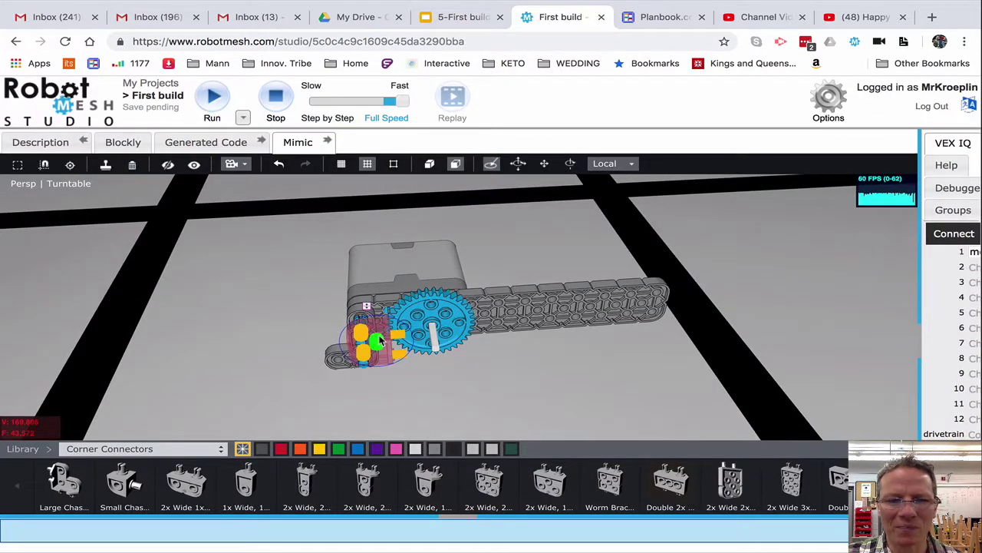
drag(360, 336, 369, 311)
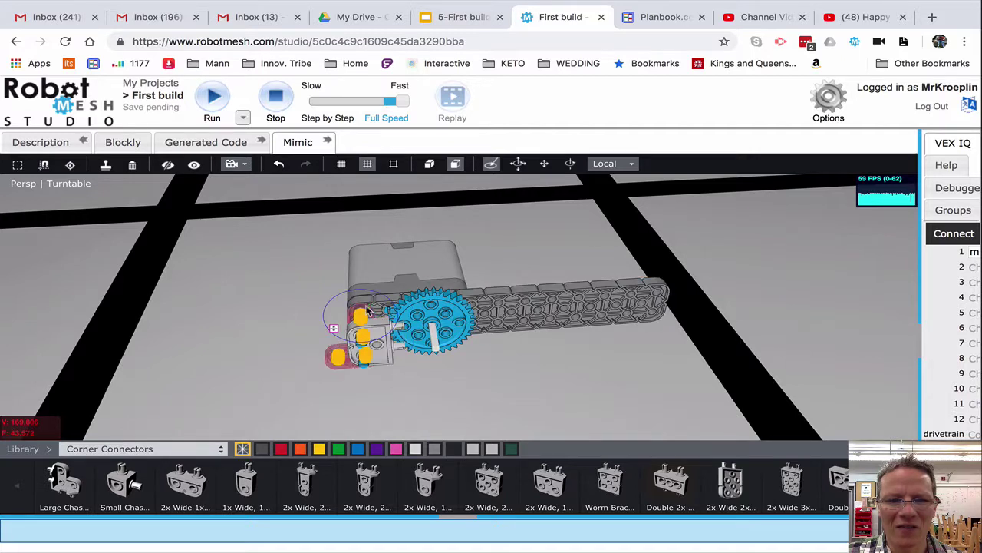
click(401, 396)
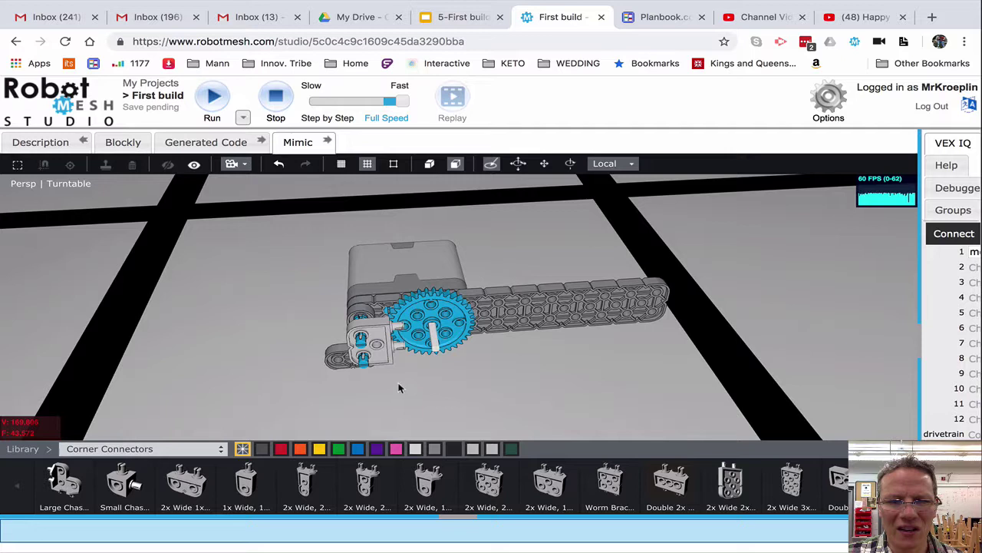
Rotate the corner connector again and seat it on the two pins beside the gear.
click(377, 331)
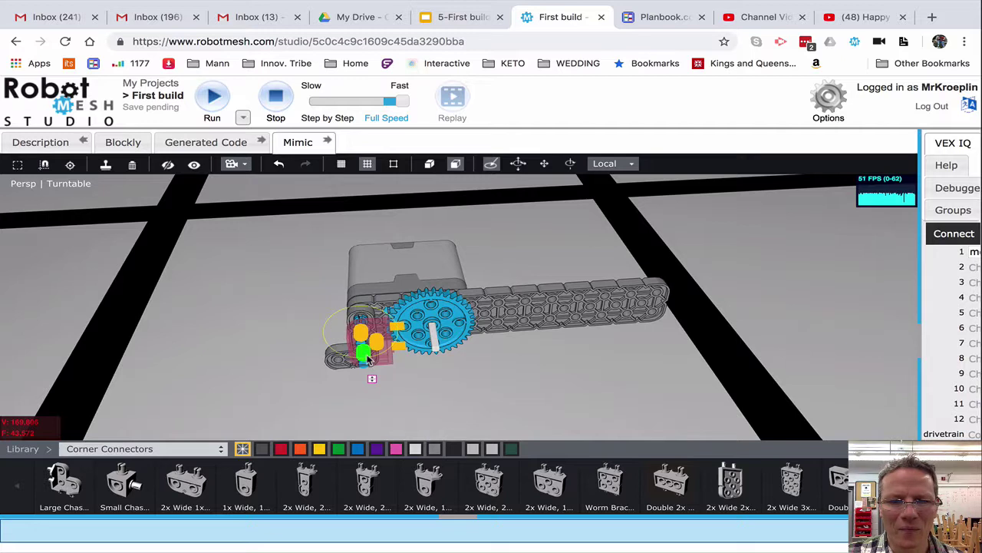
click(372, 384)
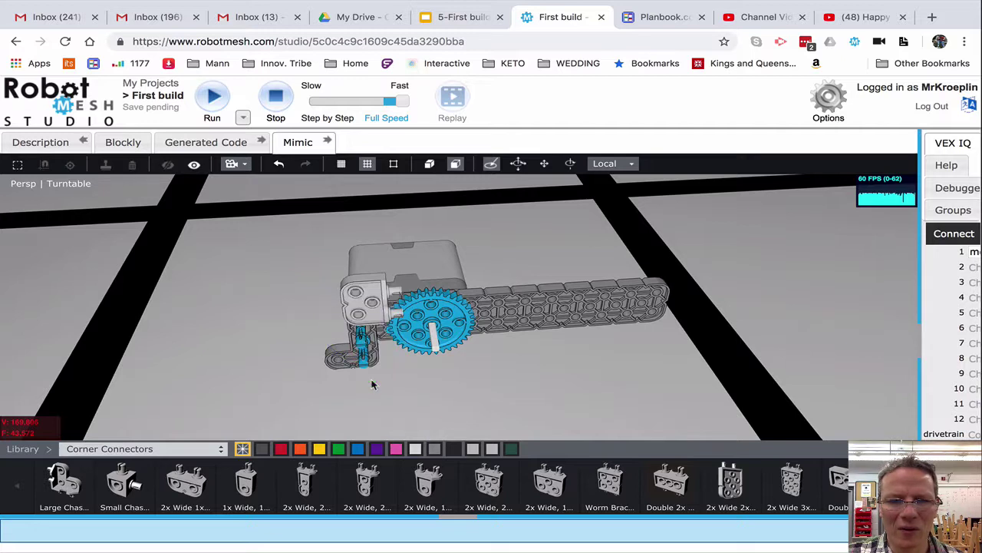
click(375, 296)
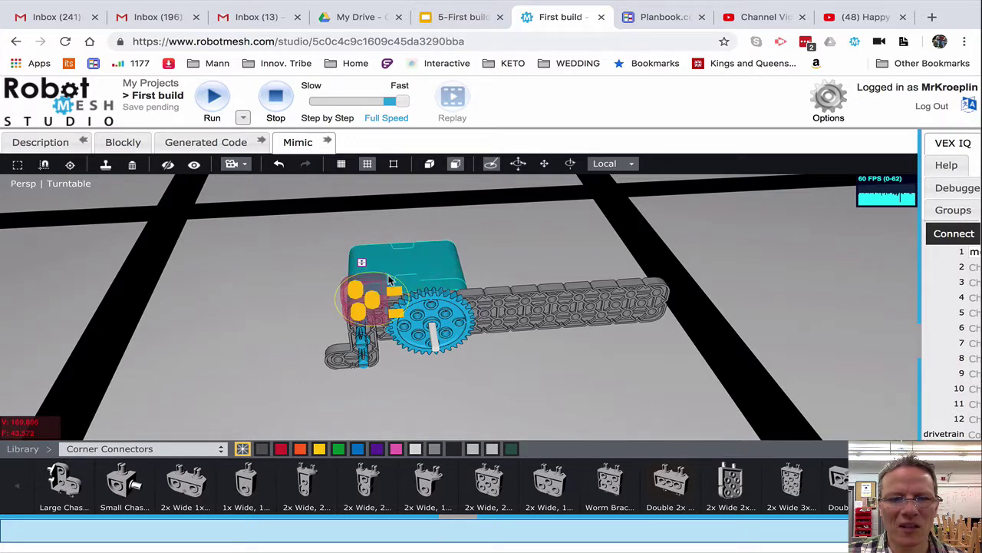
drag(390, 280, 354, 331)
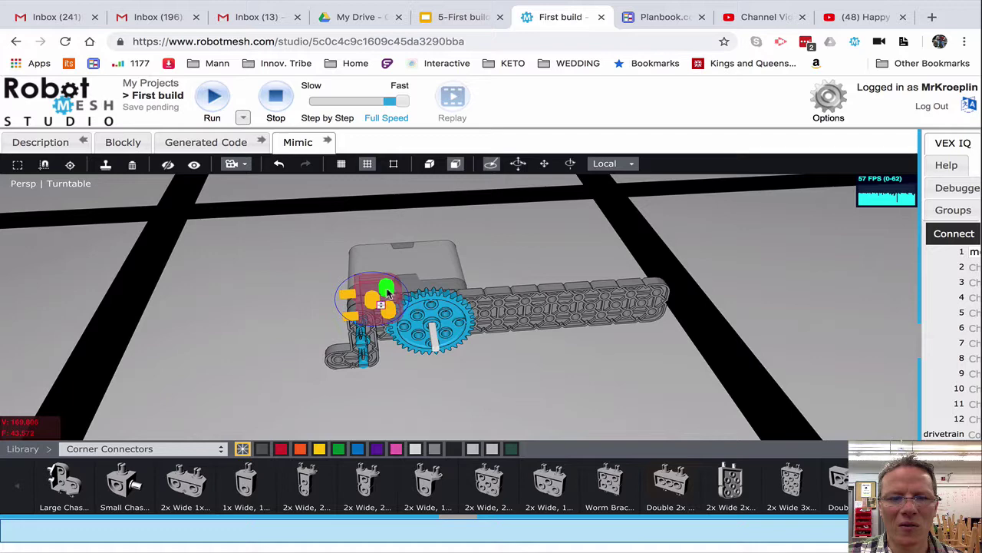
drag(387, 292, 365, 332)
click(407, 379)
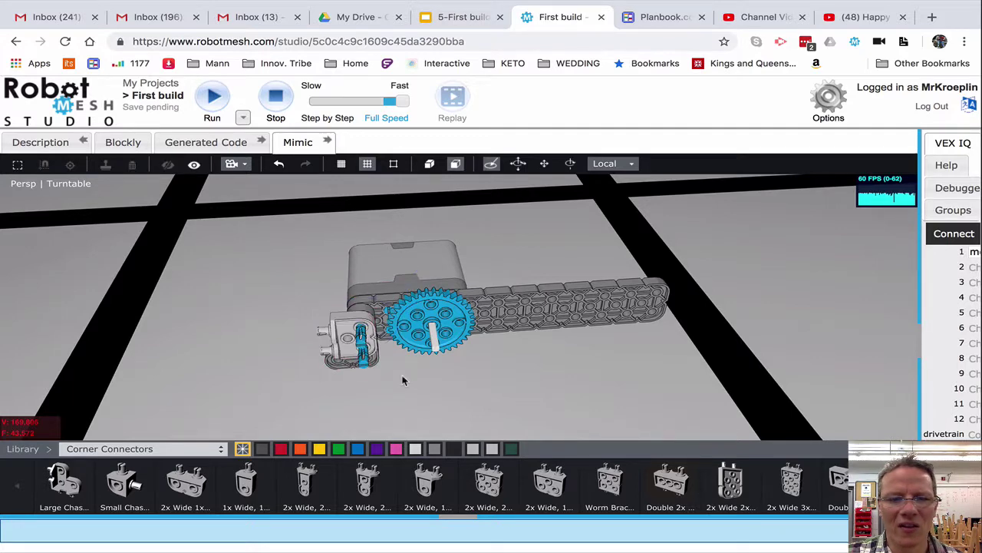
drag(414, 379, 366, 361)
click(326, 290)
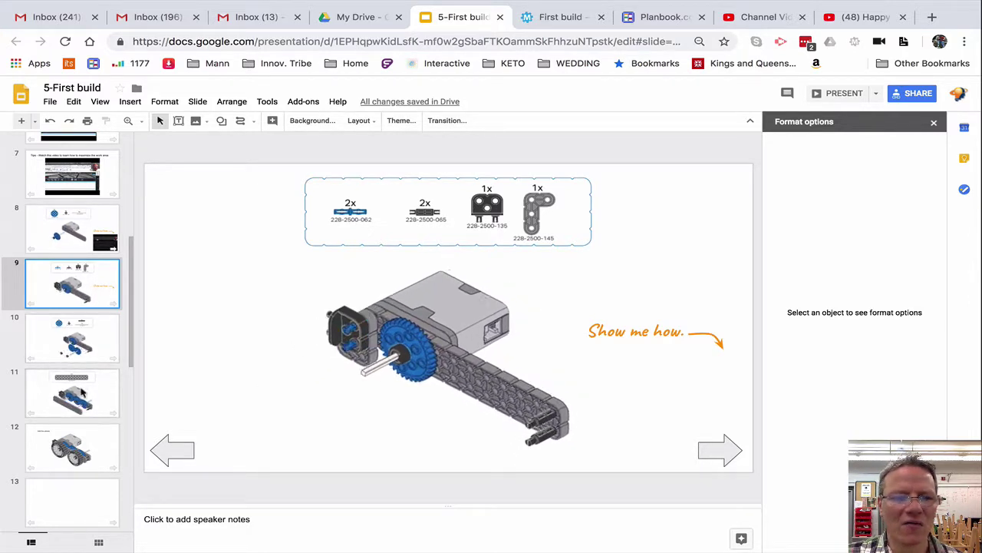
click(83, 393)
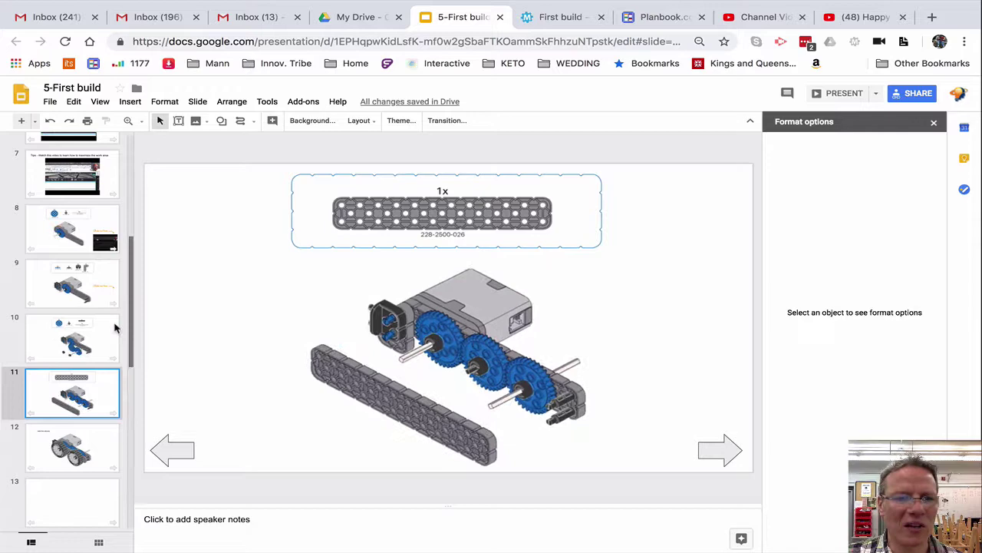
click(79, 285)
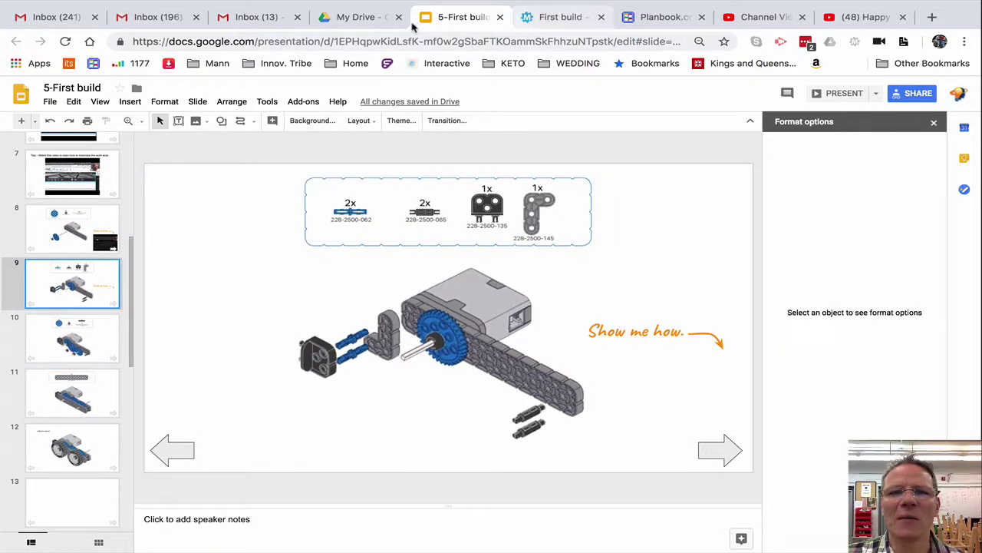
click(563, 17)
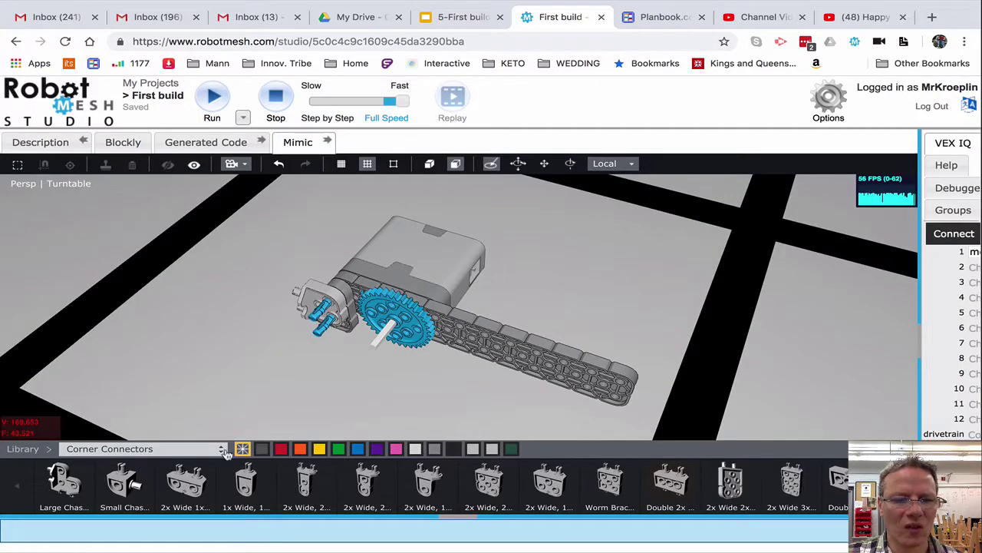
Show the Standoffs category in the parts library after glancing at the instruction slide.
click(221, 451)
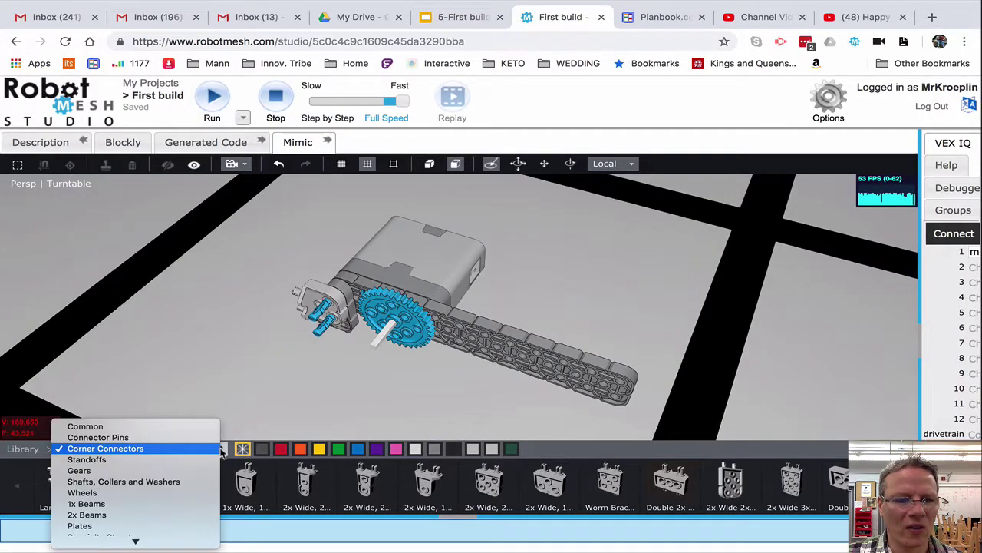
click(130, 462)
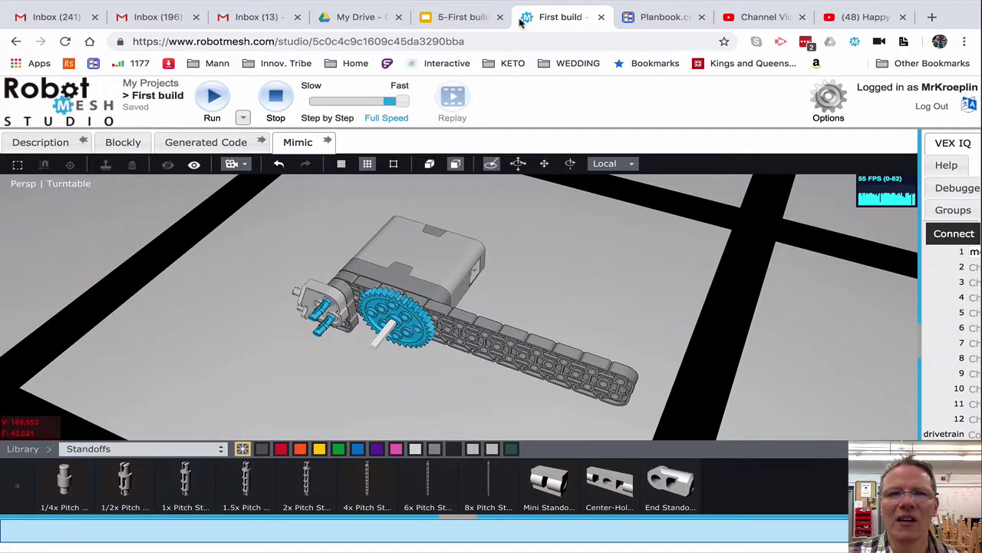
click(460, 19)
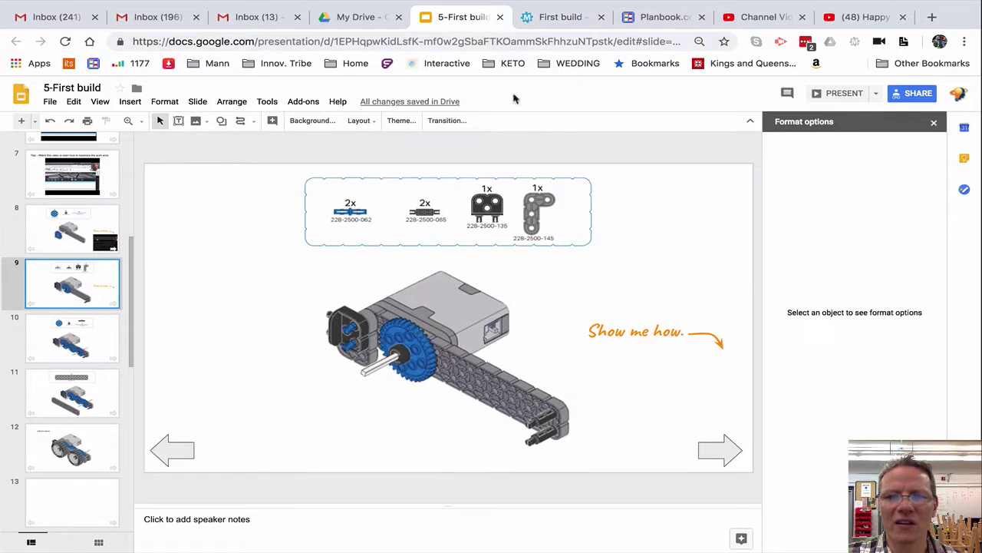
click(549, 17)
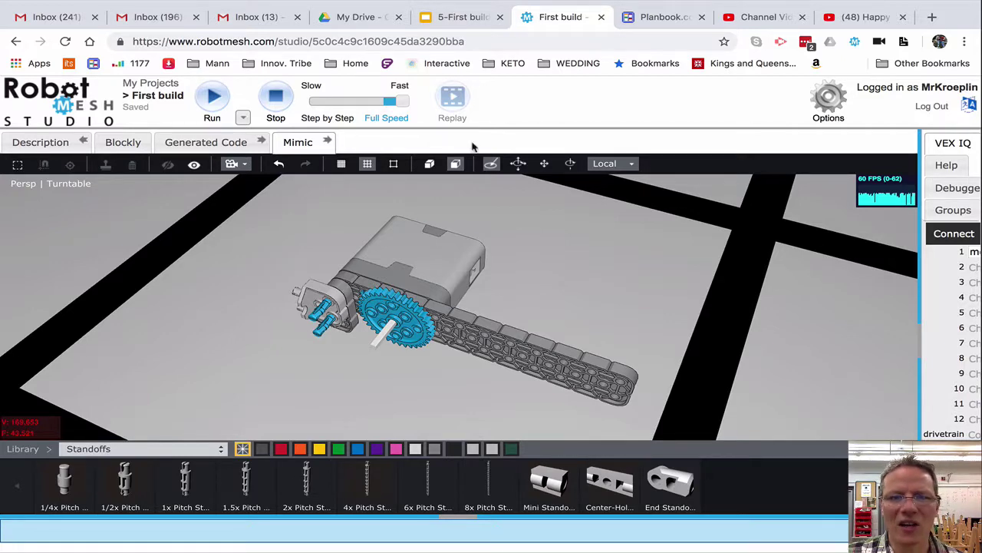
Place a 2x Pitch Standoff at the beam's far end and compare with slide 9.
drag(550, 248, 535, 240)
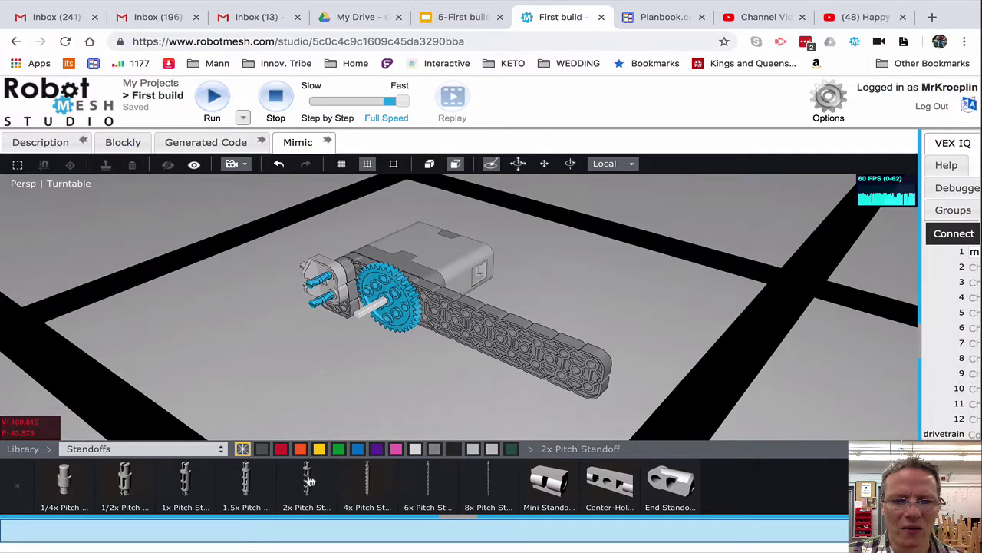
drag(308, 480, 587, 391)
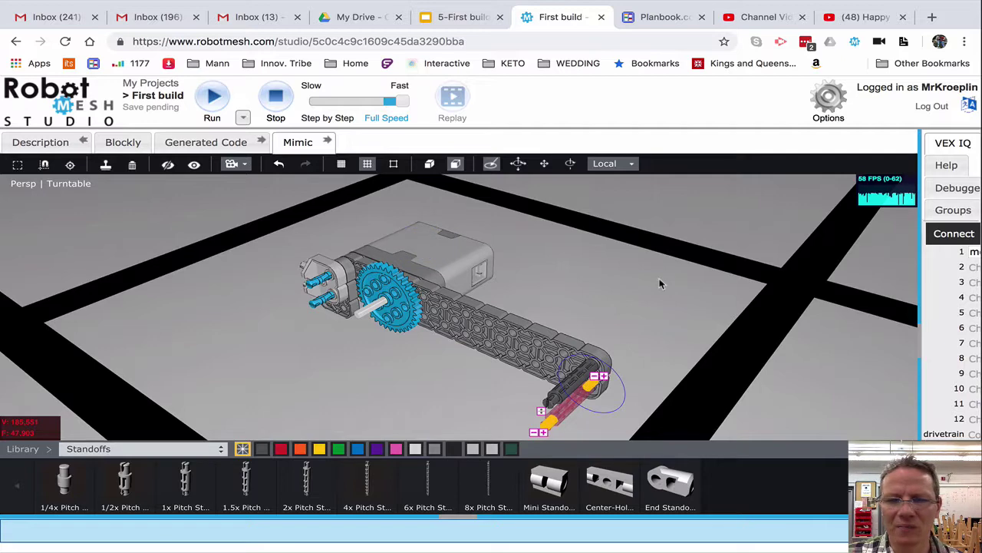
drag(660, 284, 553, 274)
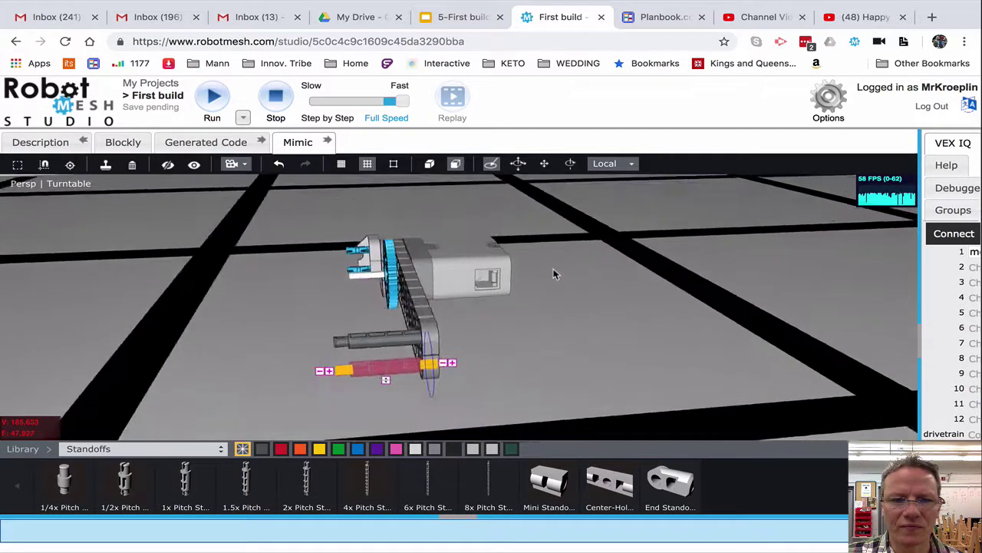
click(551, 352)
drag(535, 349, 594, 364)
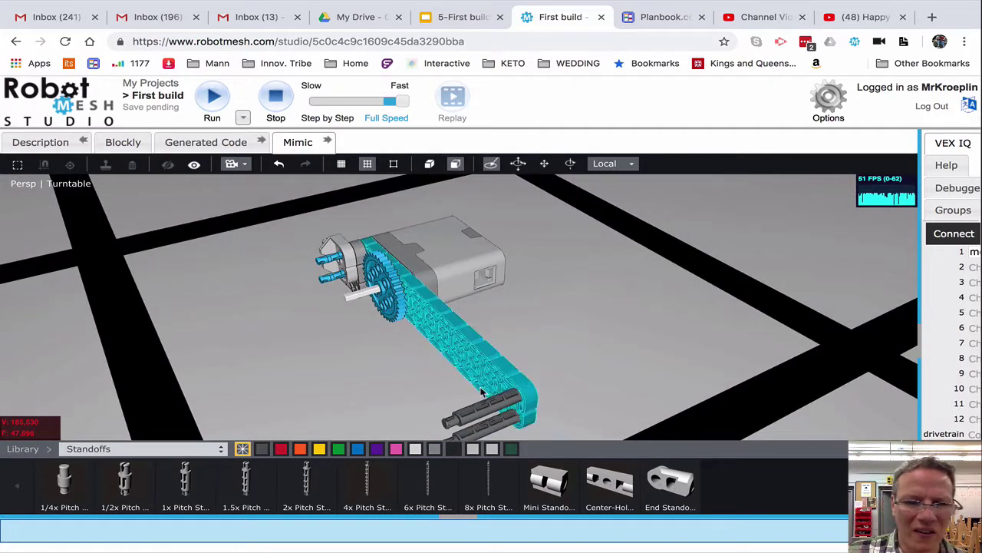
click(514, 399)
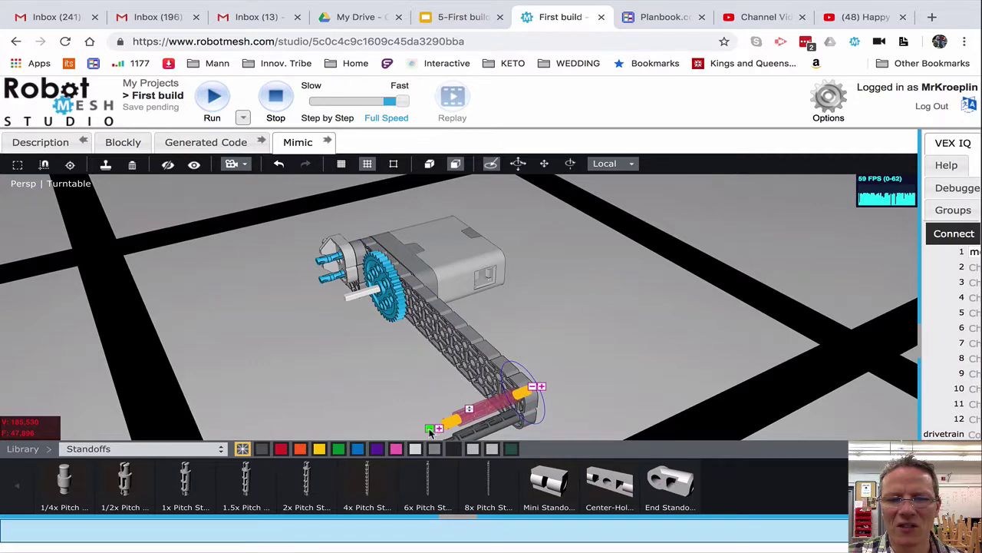
click(614, 362)
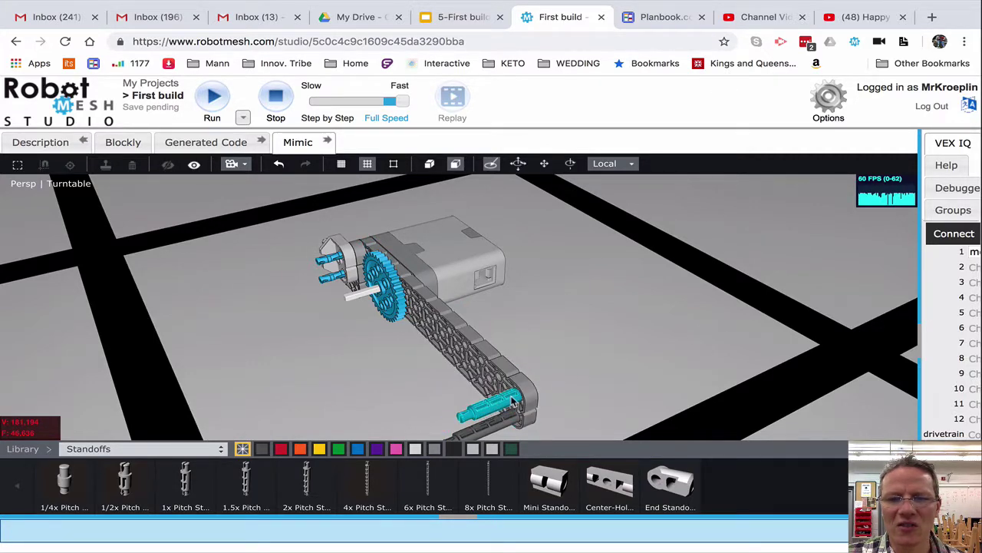
click(462, 18)
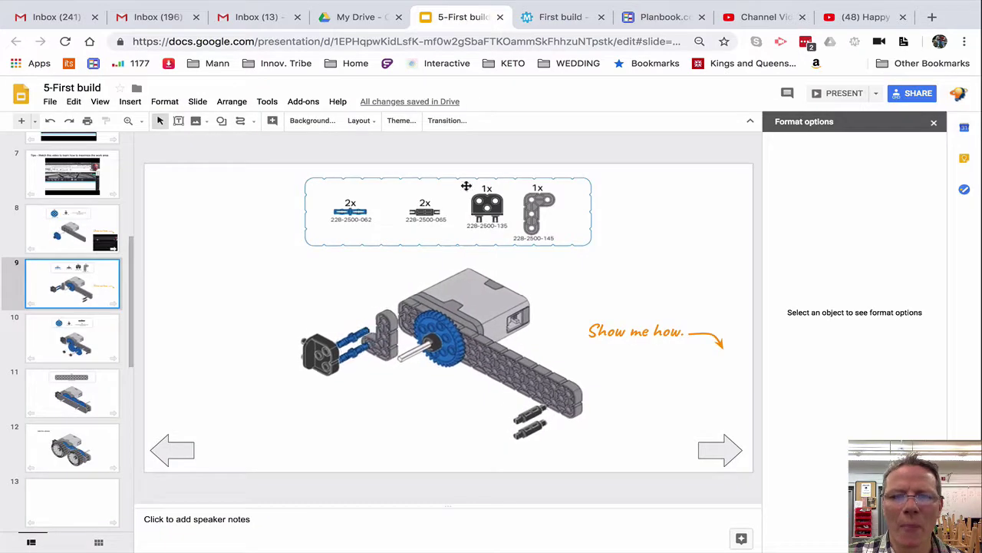
Drag the lower standoff's end handle inward to shorten it at the beam's far end.
click(547, 17)
click(482, 414)
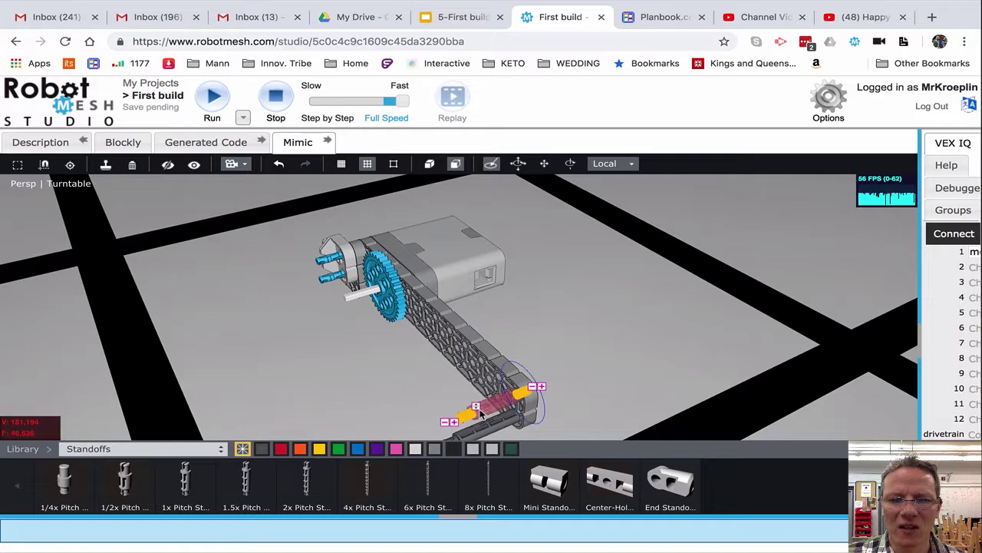
click(594, 364)
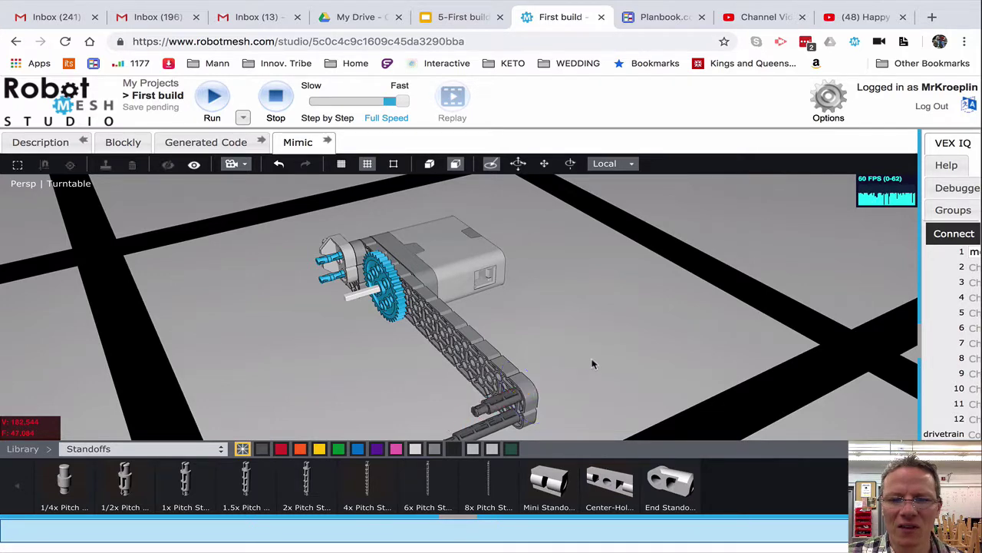
drag(594, 364, 579, 353)
click(423, 386)
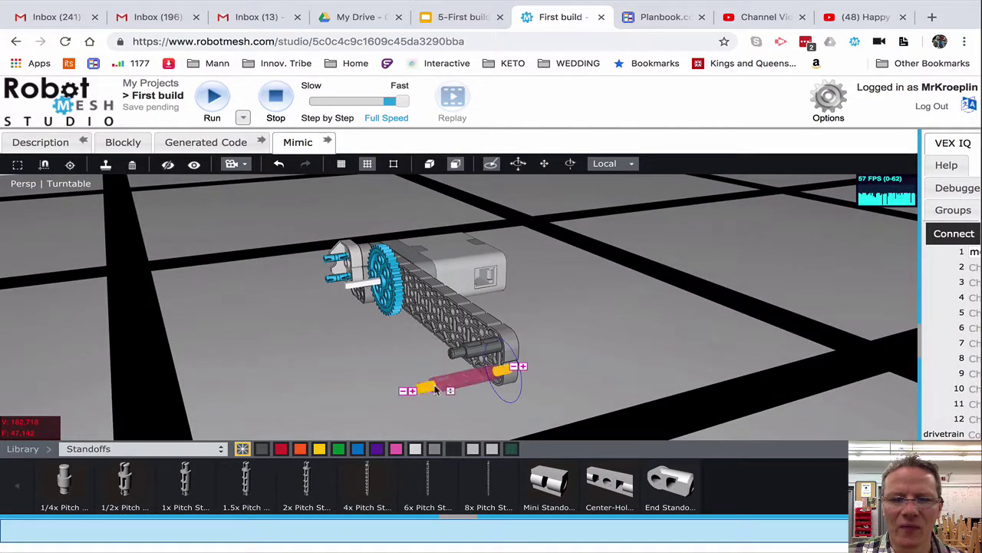
mouse_move(406, 395)
mouse_down()
mouse_move(439, 389)
mouse_move(419, 388)
mouse_up()
click(623, 350)
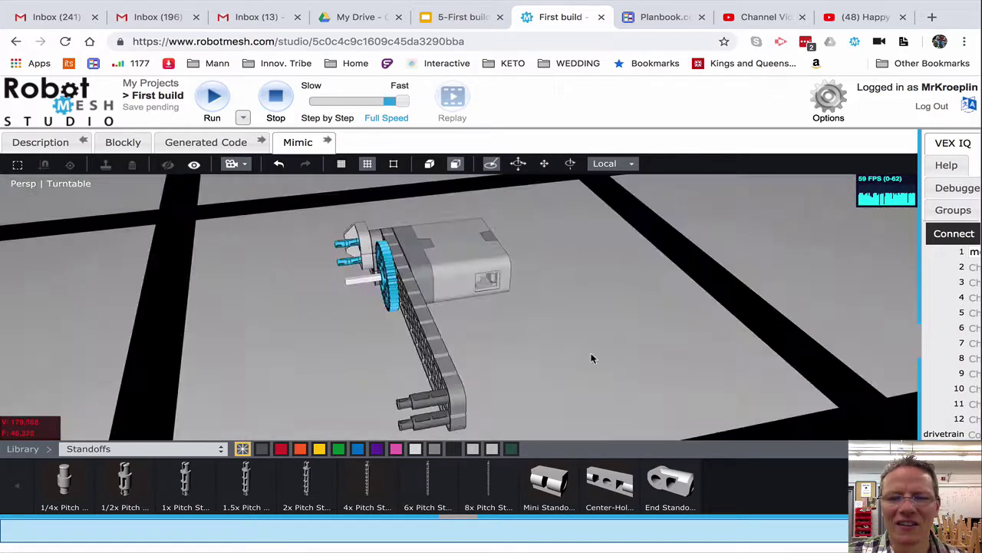